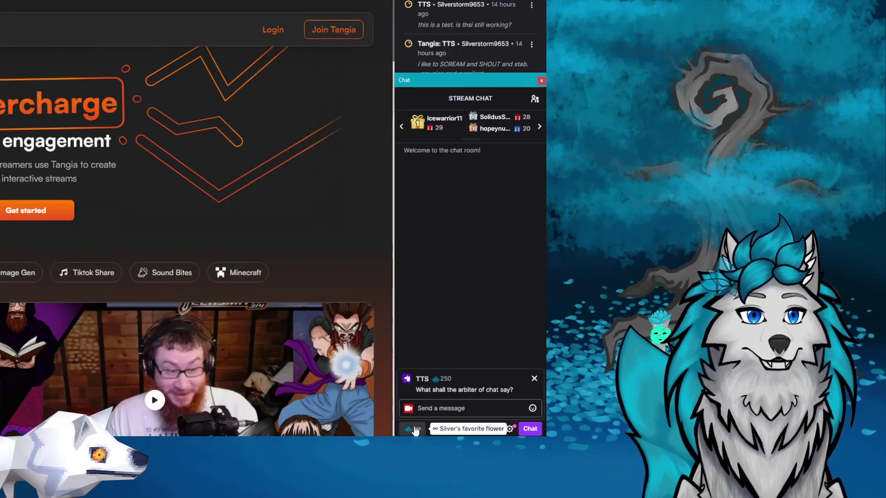
- Redeem the 250-point TTS reward in Twitch chat with a pasted test message about Tangia's TTS model
{"action": "left_click", "coordinate": [415, 429]}
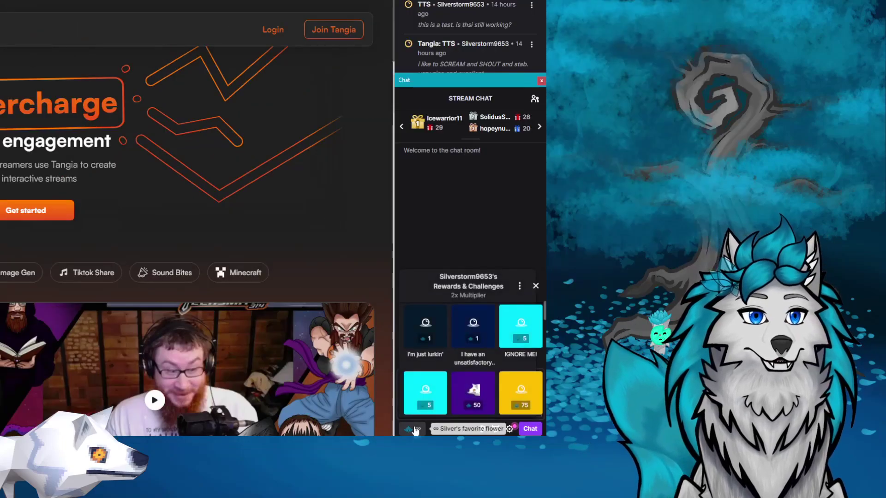
{"action": "scroll", "coordinate": [482, 364], "scroll_direction": "down", "scroll_amount": 1}
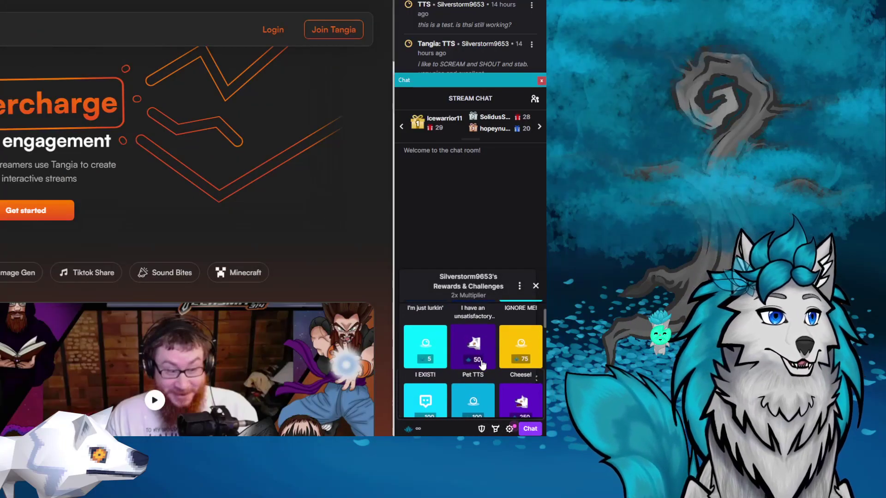
{"action": "scroll", "coordinate": [482, 364], "scroll_direction": "down", "scroll_amount": 1}
{"action": "left_click", "coordinate": [524, 358]}
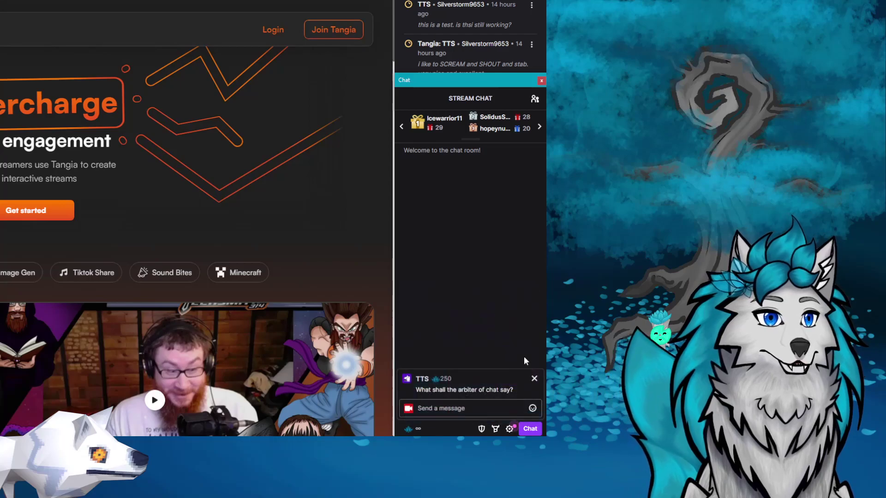
{"action": "left_click", "coordinate": [480, 411]}
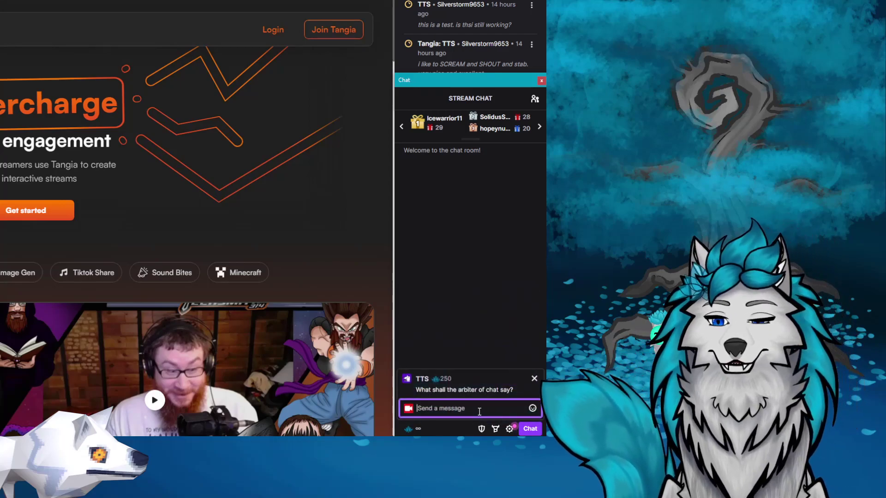
{"action": "type", "text": "This is a test to show how the Tangia TTS model works."}
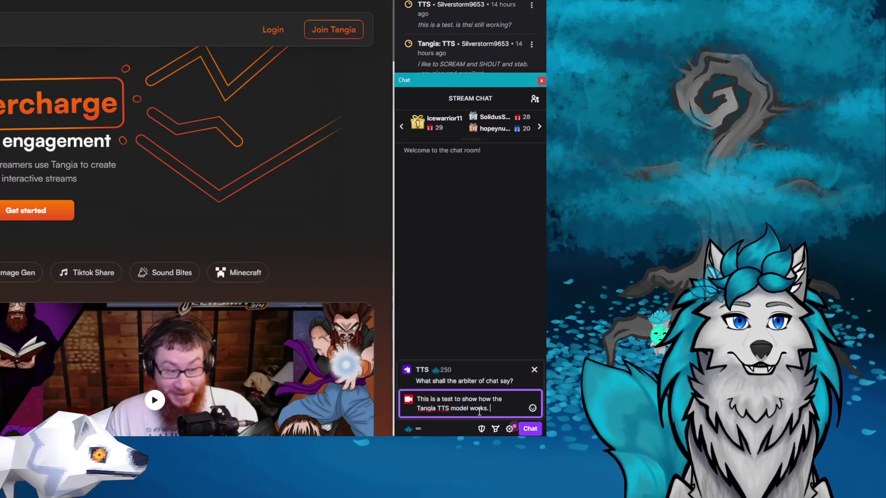
{"action": "key", "text": "Return"}
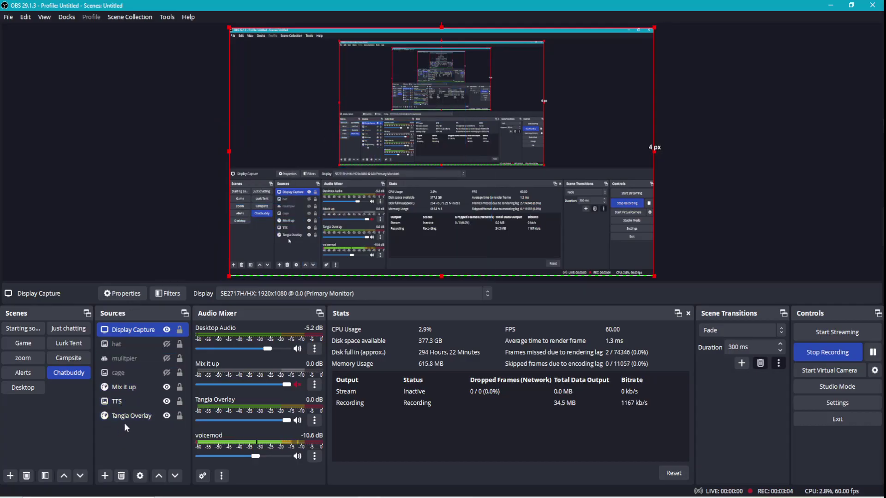
{"action": "left_click", "coordinate": [133, 417]}
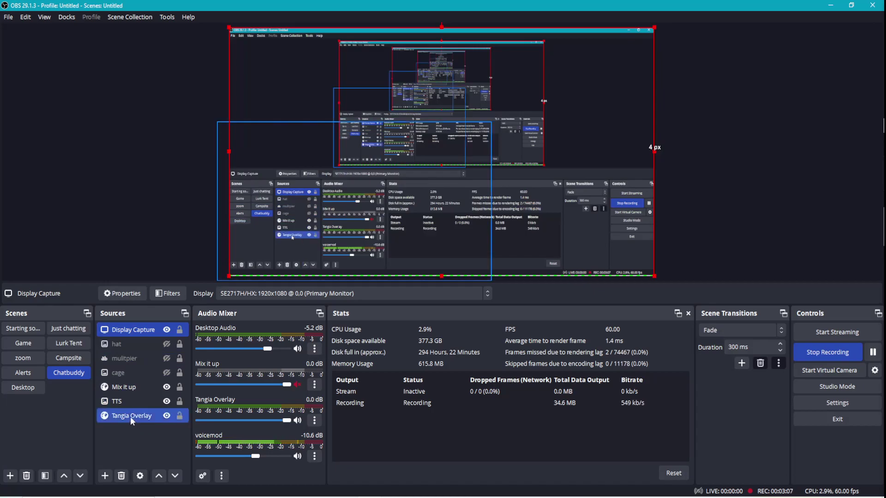
{"action": "left_click", "coordinate": [130, 416]}
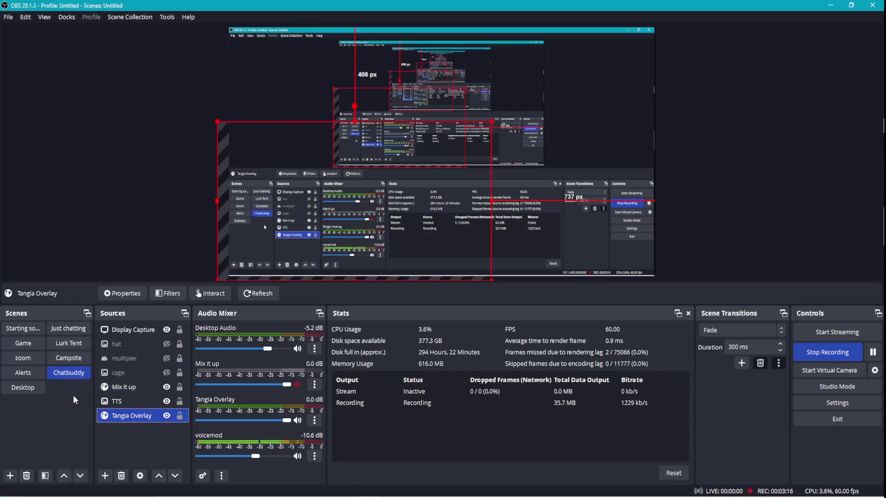
{"action": "left_click", "coordinate": [125, 388], "text": "ctrl"}
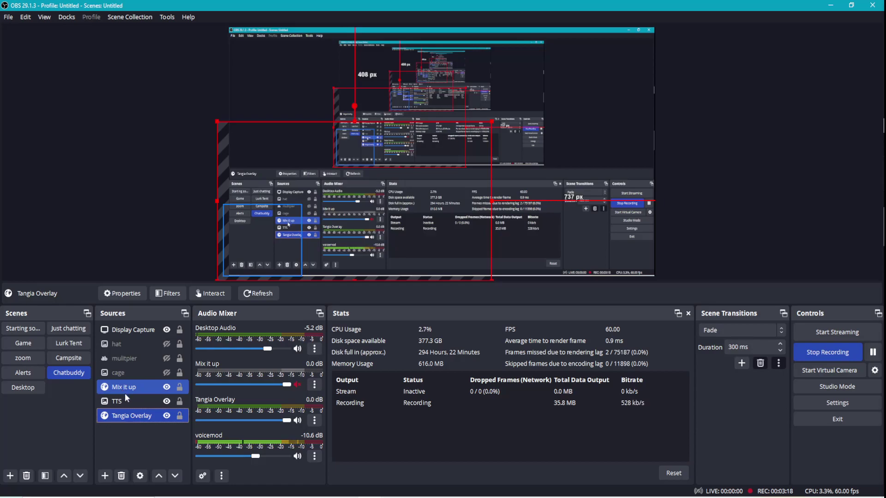
{"action": "left_click", "coordinate": [125, 392], "text": "ctrl"}
{"action": "left_click", "coordinate": [130, 402], "text": "ctrl"}
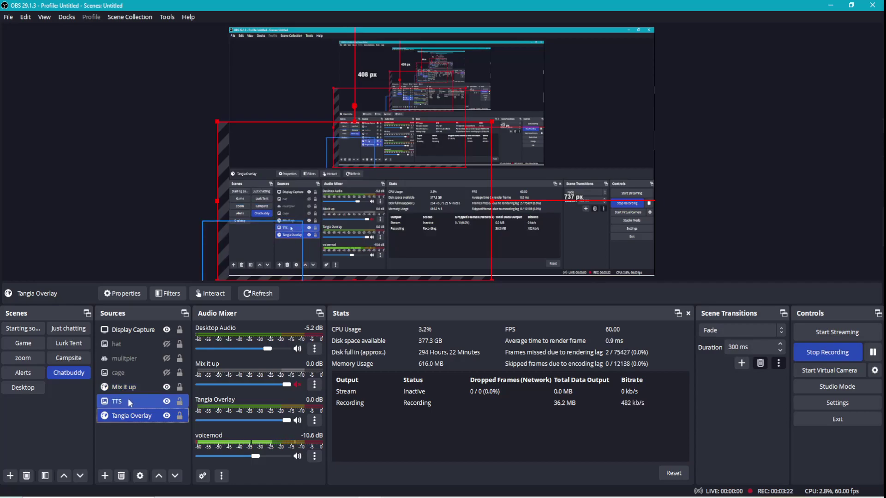
{"action": "left_click", "coordinate": [144, 417]}
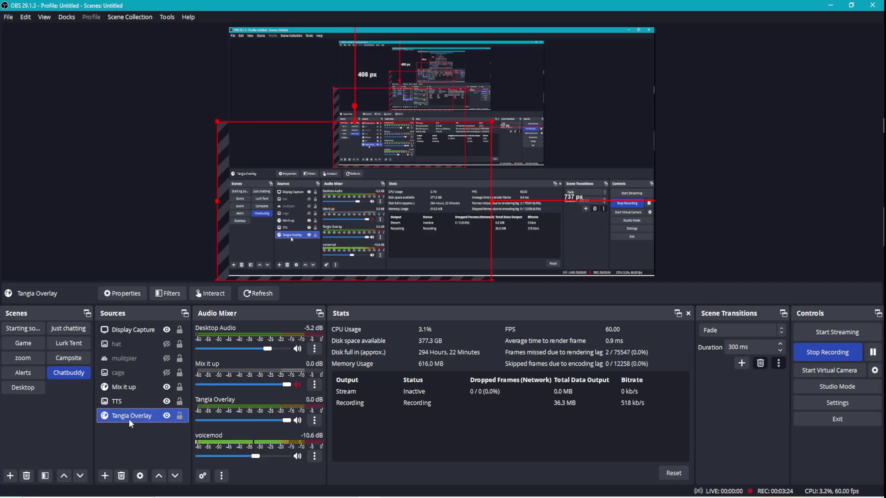
{"action": "right_click", "coordinate": [127, 418]}
{"action": "left_click", "coordinate": [120, 416], "text": "ctrl"}
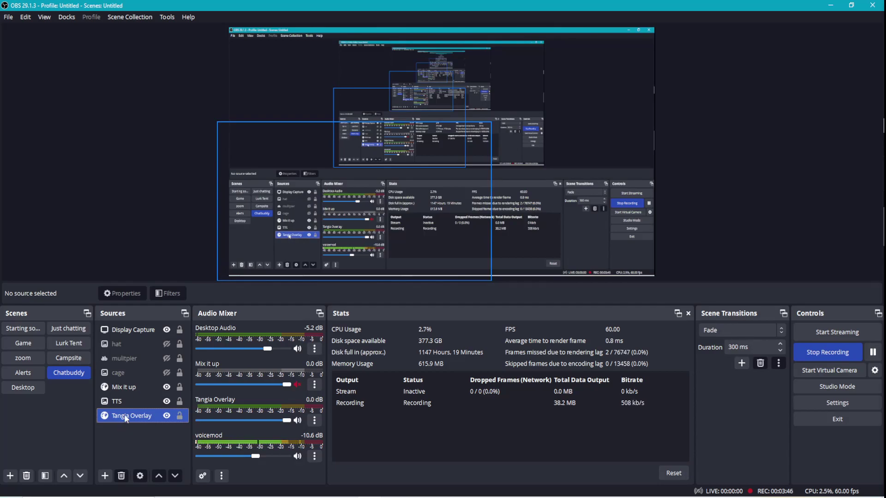
{"action": "left_click", "coordinate": [124, 414]}
{"action": "right_click", "coordinate": [124, 414]}
{"action": "left_click", "coordinate": [128, 456]}
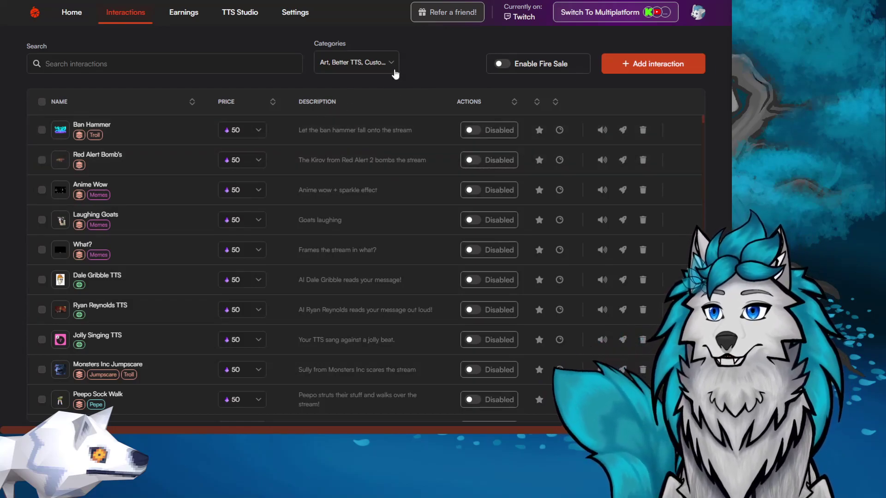
- Enable every interaction in all categories from the category filter and scroll through the list
{"action": "left_click", "coordinate": [390, 65]}
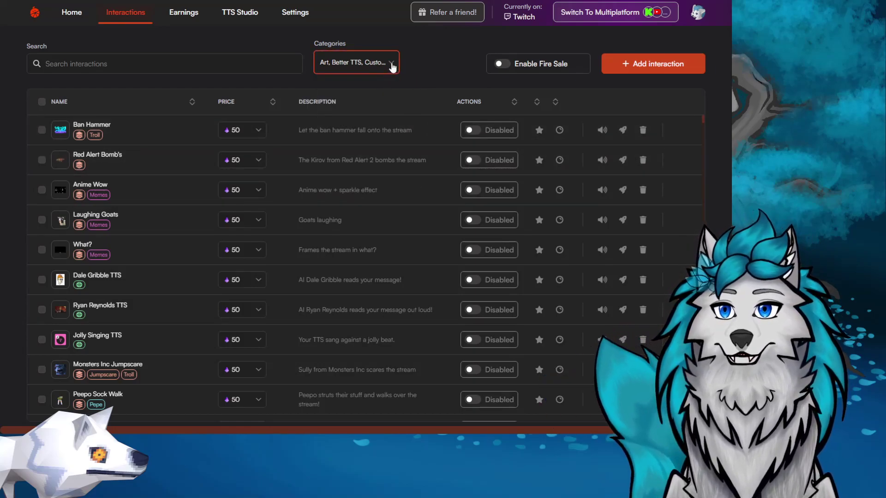
{"action": "left_click", "coordinate": [392, 67]}
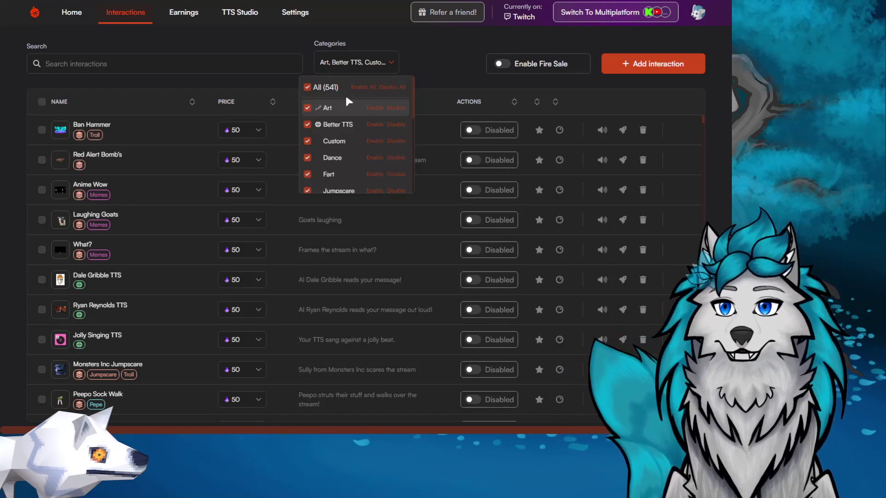
{"action": "scroll", "coordinate": [358, 139], "scroll_direction": "down", "scroll_amount": 5}
{"action": "scroll", "coordinate": [367, 166], "scroll_direction": "up", "scroll_amount": 5}
{"action": "left_click", "coordinate": [375, 88]}
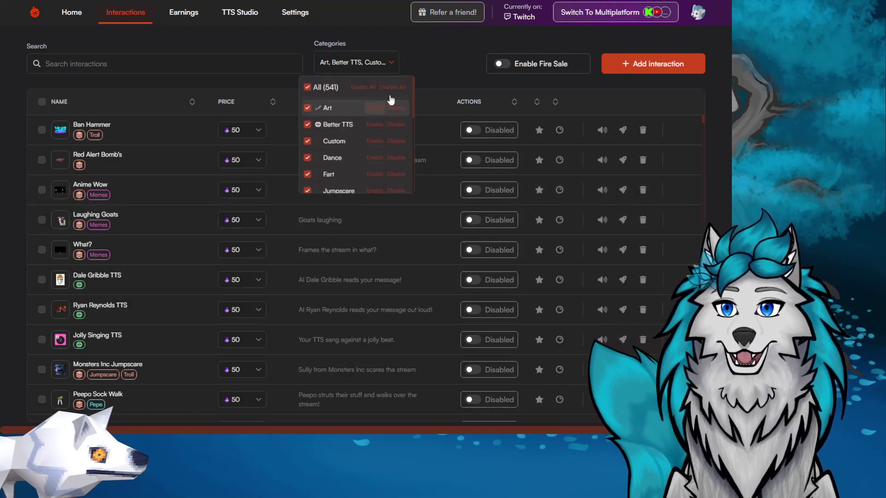
{"action": "left_click", "coordinate": [437, 55]}
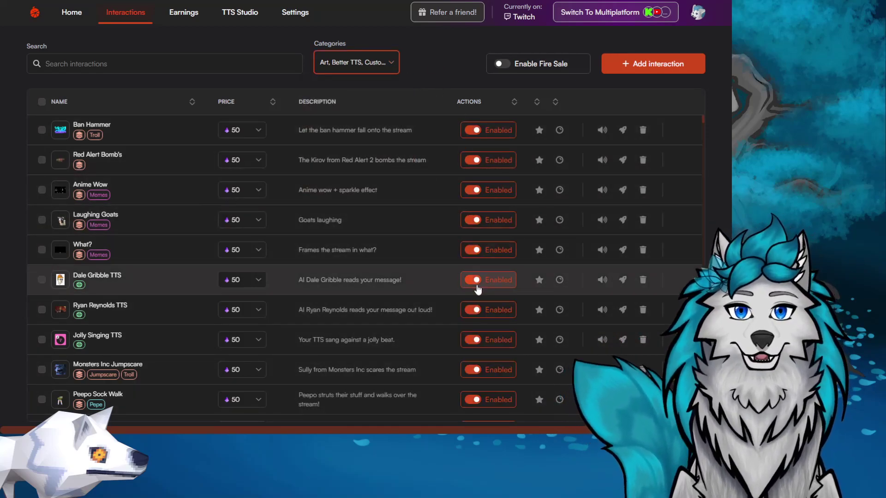
{"action": "scroll", "coordinate": [480, 287], "scroll_direction": "down", "scroll_amount": 20}
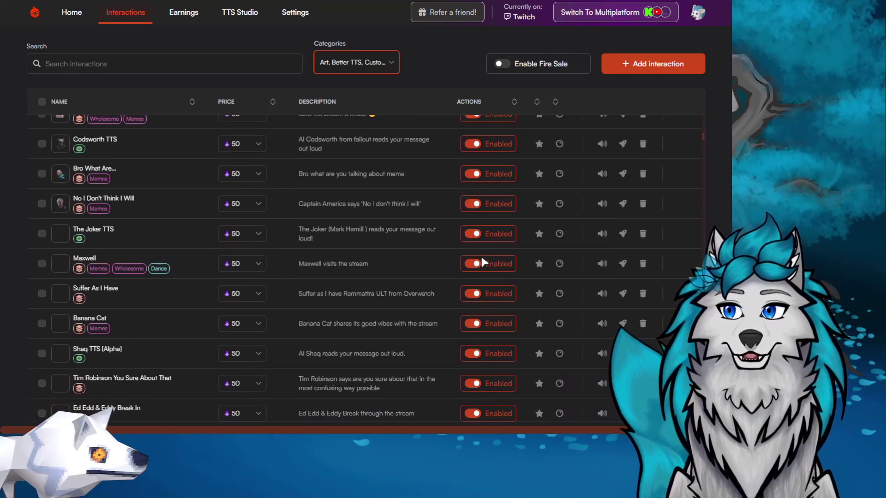
{"action": "scroll", "coordinate": [477, 258], "scroll_direction": "down", "scroll_amount": 20}
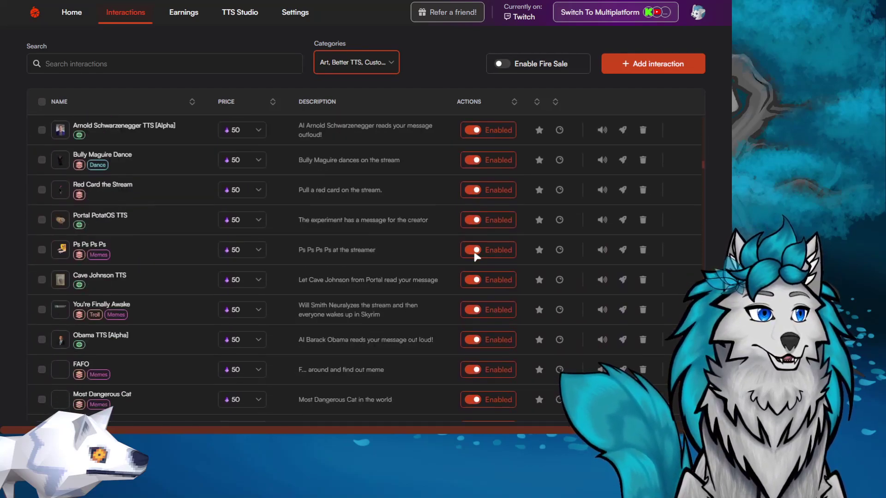
{"action": "scroll", "coordinate": [477, 257], "scroll_direction": "up", "scroll_amount": 20}
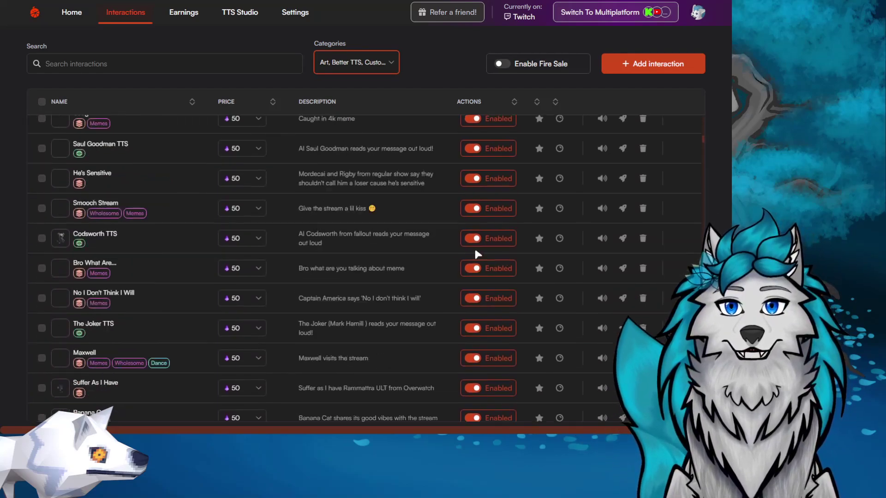
{"action": "scroll", "coordinate": [477, 251], "scroll_direction": "up", "scroll_amount": 10}
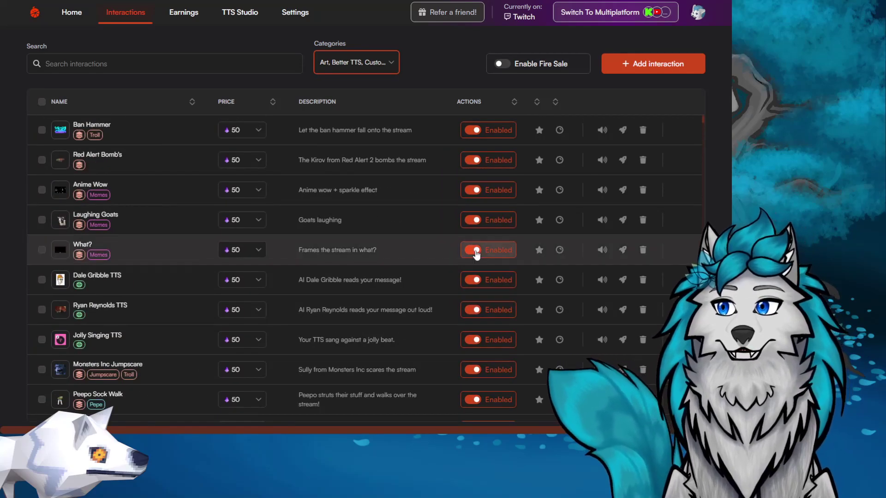
- Disable all interactions again and return to the list's top, with Ban Hammer first
{"action": "left_click", "coordinate": [385, 67]}
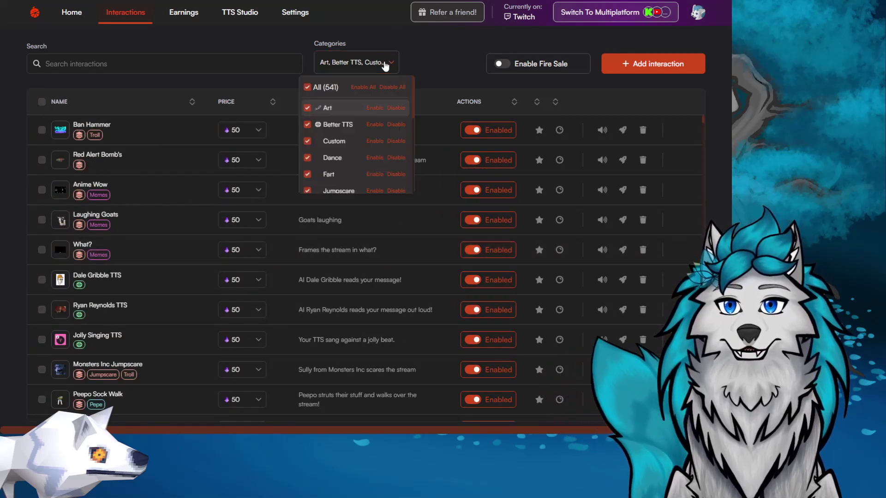
{"action": "left_click", "coordinate": [396, 88]}
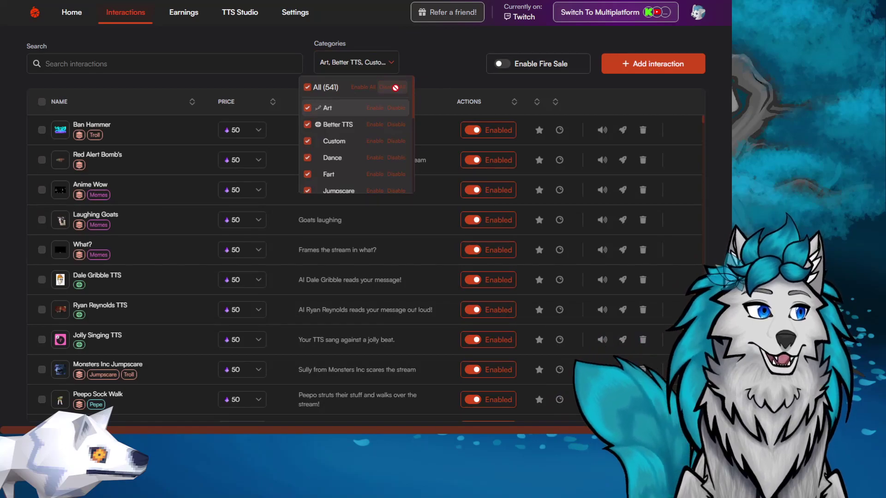
{"action": "left_click", "coordinate": [443, 71]}
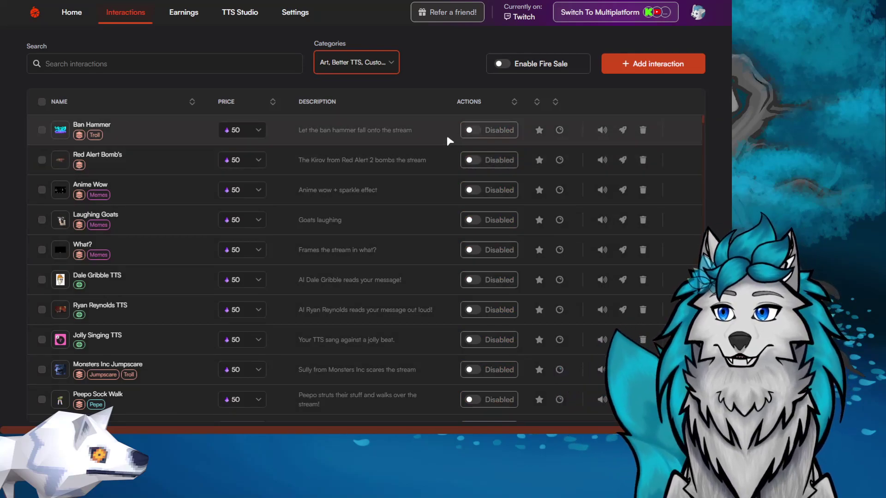
{"action": "scroll", "coordinate": [447, 133], "scroll_direction": "down", "scroll_amount": 1}
{"action": "scroll", "coordinate": [447, 133], "scroll_direction": "down", "scroll_amount": 4}
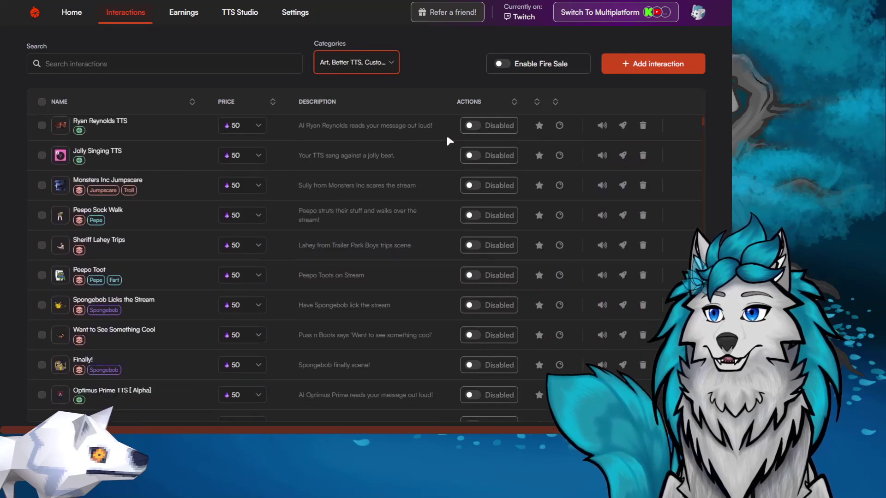
{"action": "scroll", "coordinate": [455, 172], "scroll_direction": "down", "scroll_amount": 3}
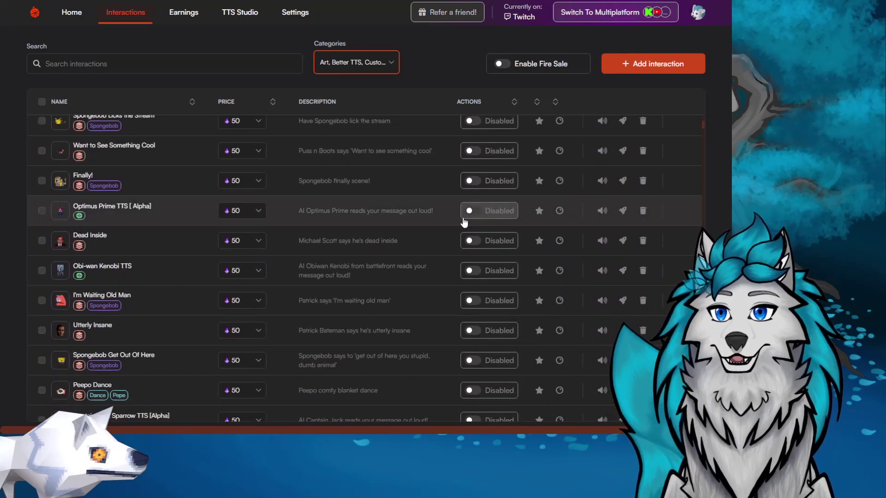
{"action": "scroll", "coordinate": [465, 222], "scroll_direction": "up", "scroll_amount": 8}
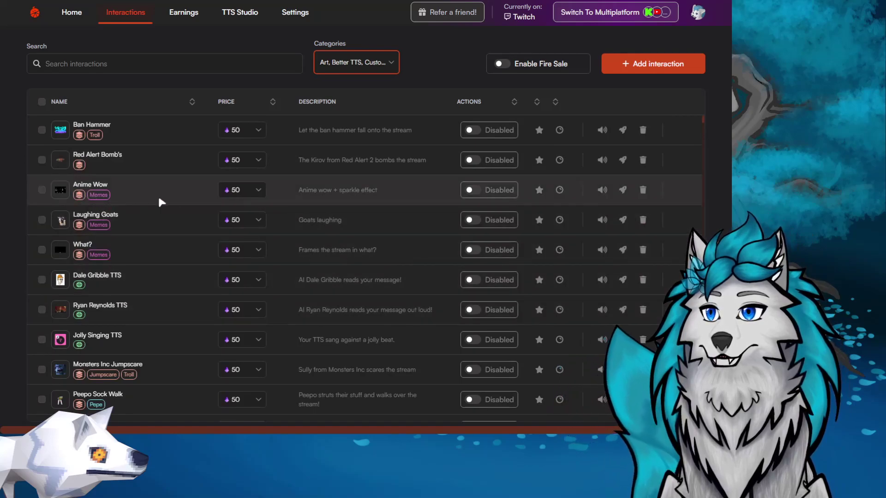
- Enable the Anime Wow interaction and send two test runs of it to the stream
{"action": "left_click", "coordinate": [473, 190]}
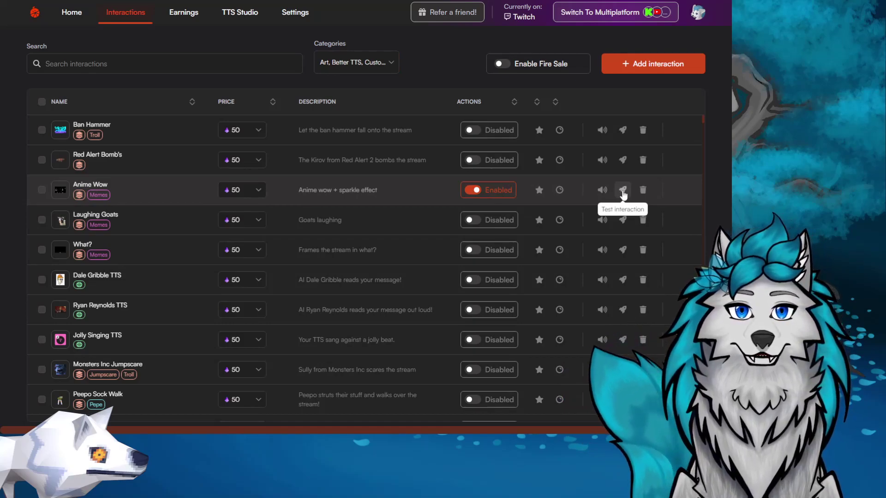
{"action": "left_click", "coordinate": [623, 192]}
{"action": "left_click", "coordinate": [376, 269]}
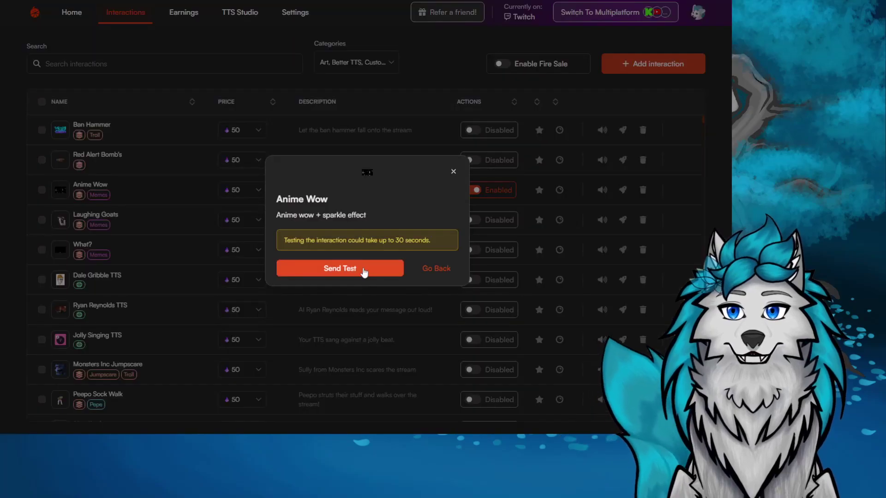
{"action": "left_click", "coordinate": [362, 268]}
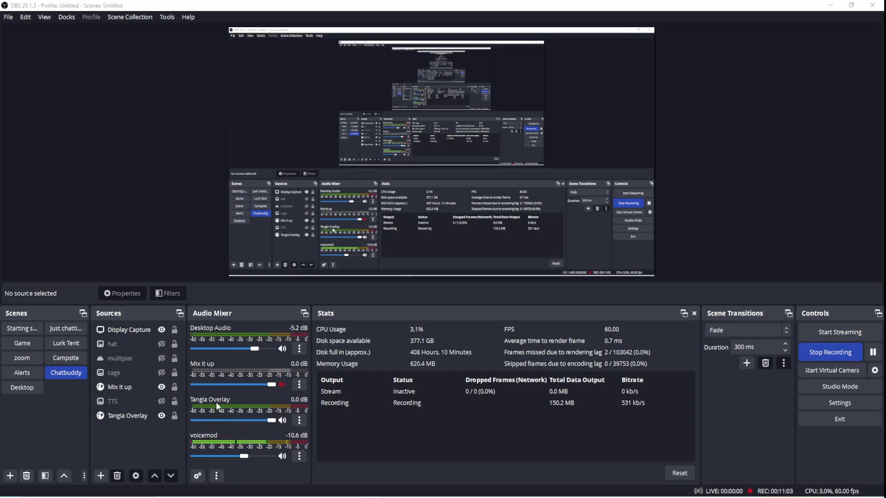
- Show Advanced Audio Properties for Tangia Overlay (Monitor Only, mute output), moved to the right
{"action": "left_click", "coordinate": [299, 420]}
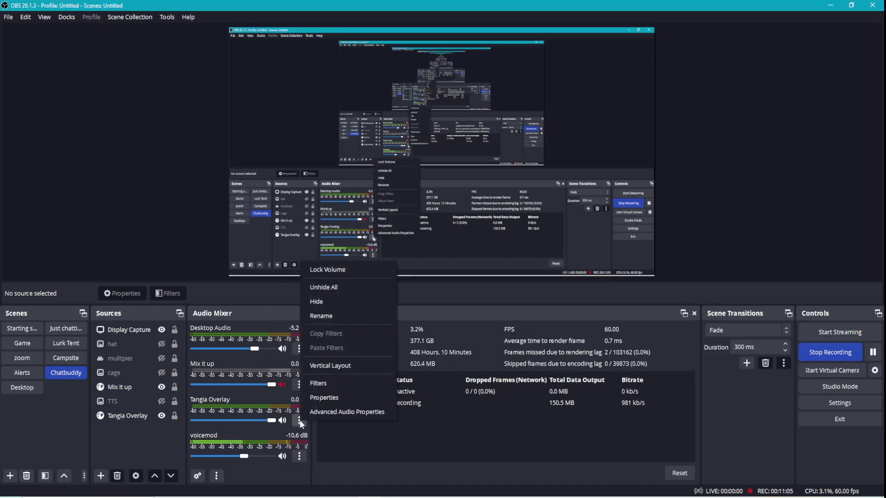
{"action": "left_click", "coordinate": [322, 412]}
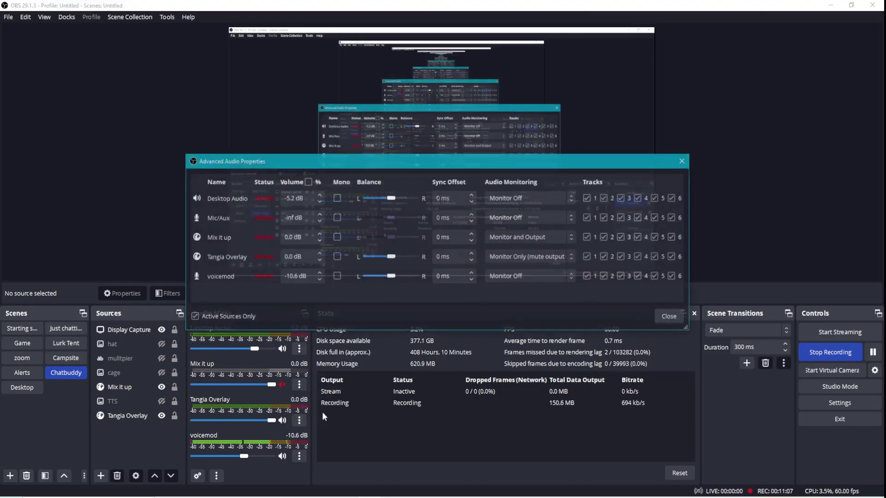
{"action": "left_click_drag", "start_coordinate": [403, 165], "coordinate": [526, 180]}
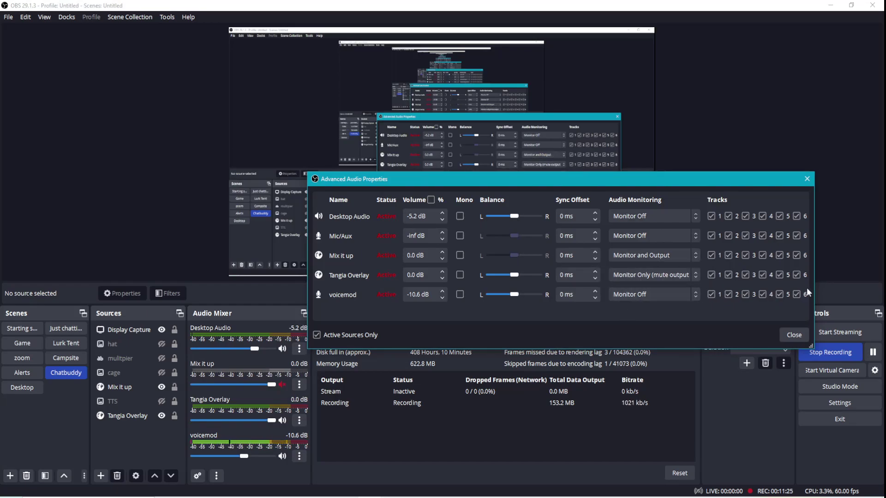
- Close the Advanced Audio Properties dialog
{"action": "left_click", "coordinate": [794, 335]}
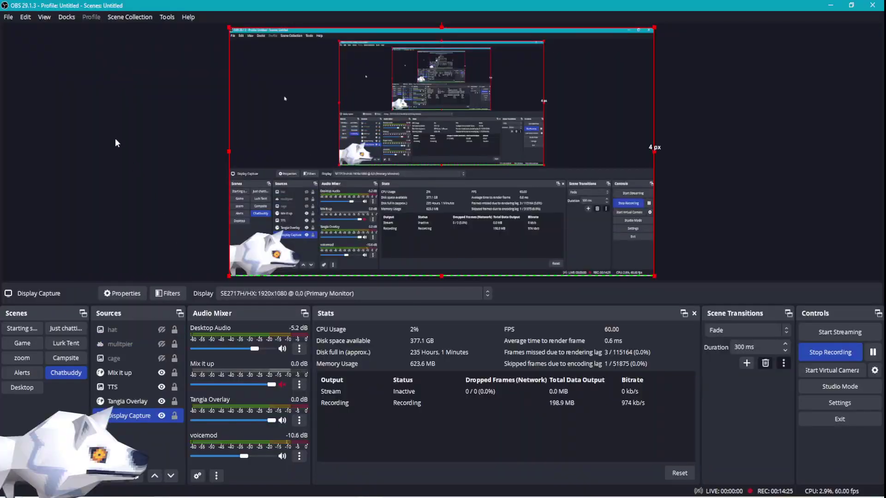
- Confirm ImageReactionSource is among the addable source types, then select Display Capture
{"action": "left_click", "coordinate": [103, 475]}
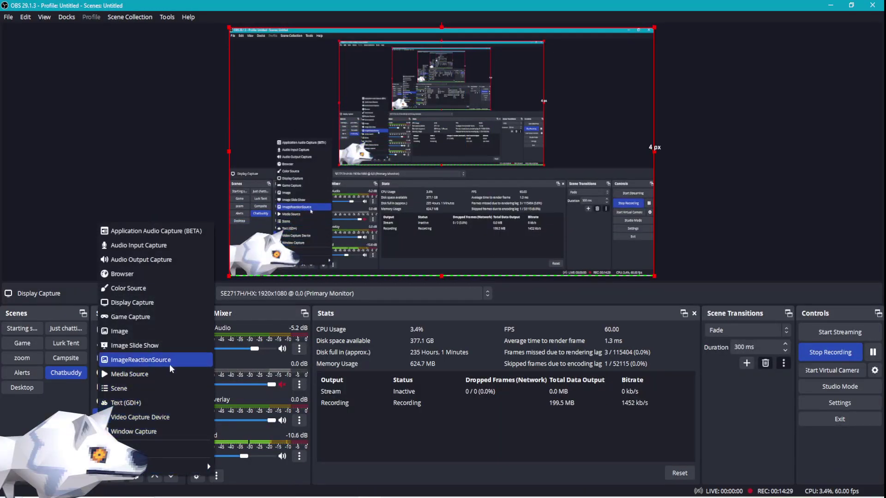
{"action": "left_click", "coordinate": [120, 221]}
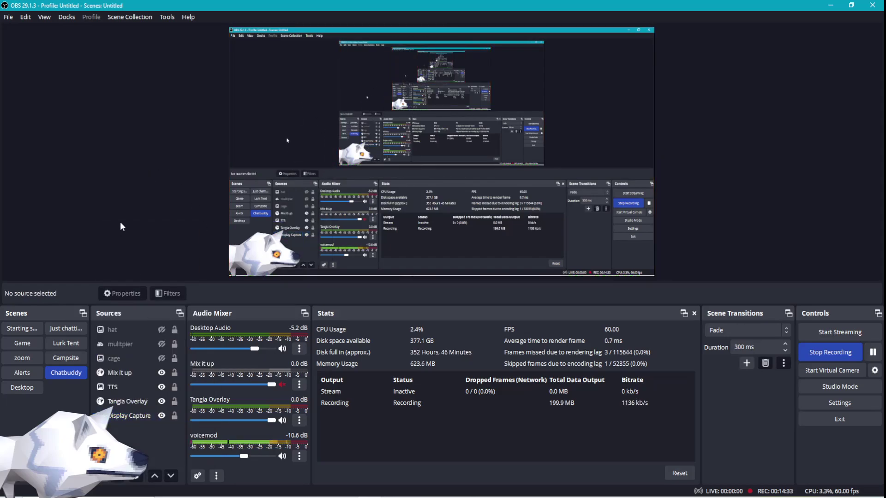
{"action": "left_click", "coordinate": [152, 416]}
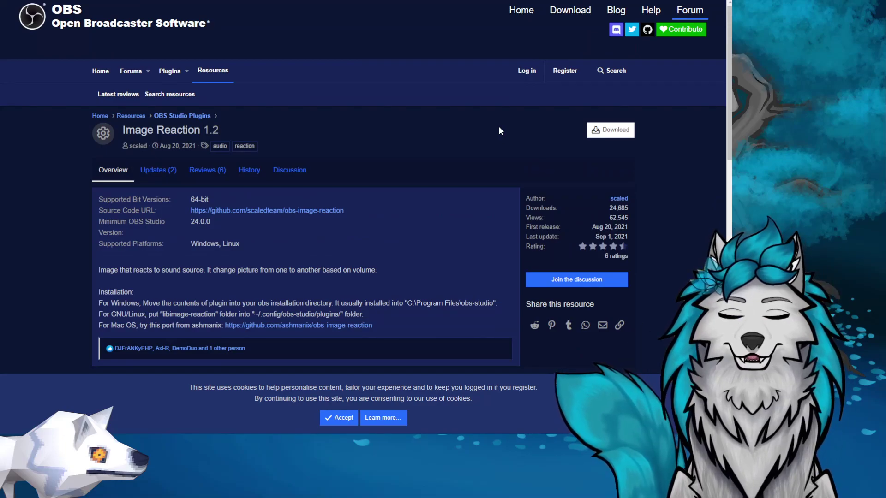
{"action": "scroll", "coordinate": [490, 255], "scroll_direction": "down", "scroll_amount": 1}
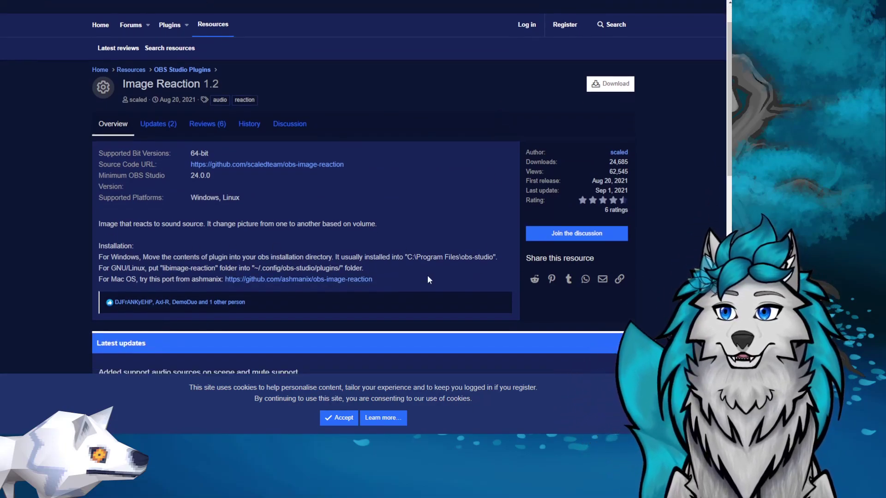
{"action": "scroll", "coordinate": [425, 219], "scroll_direction": "down", "scroll_amount": 1}
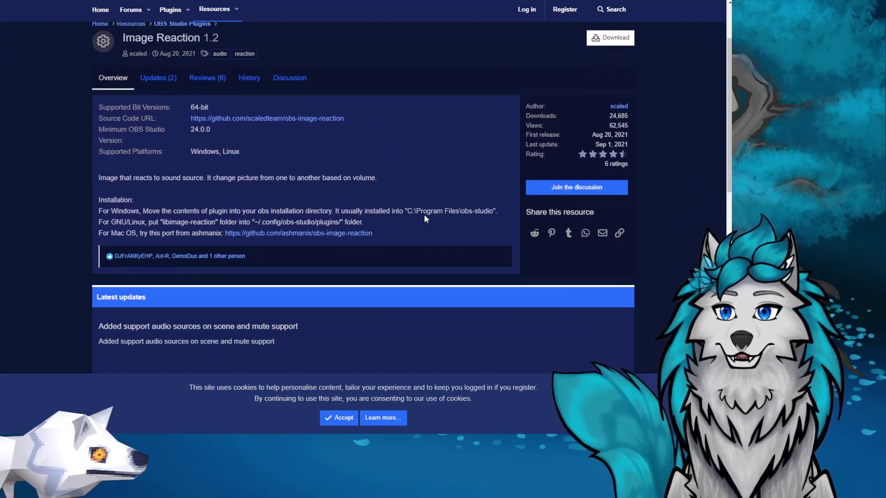
{"action": "scroll", "coordinate": [425, 214], "scroll_direction": "up", "scroll_amount": 2}
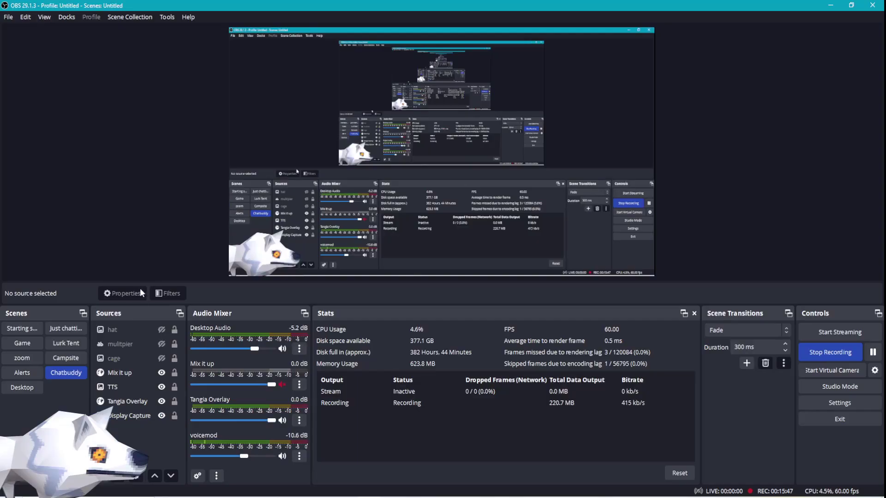
{"action": "left_click", "coordinate": [100, 483]}
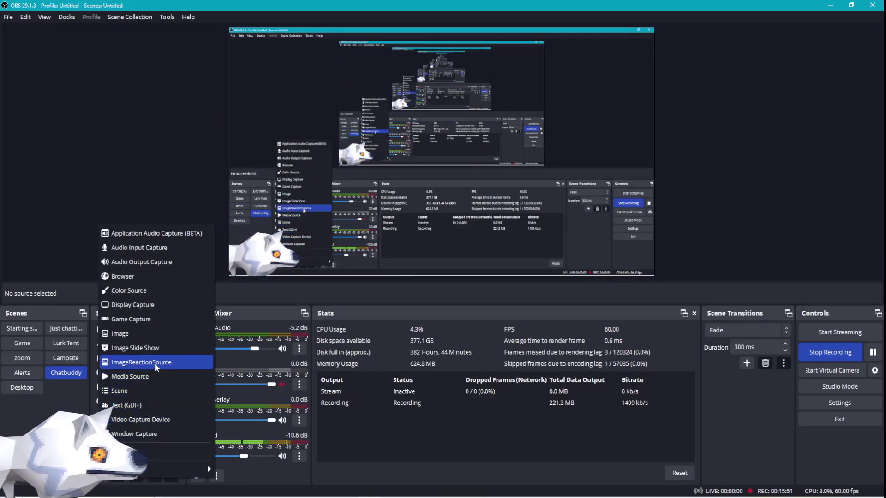
{"action": "key", "text": "Escape"}
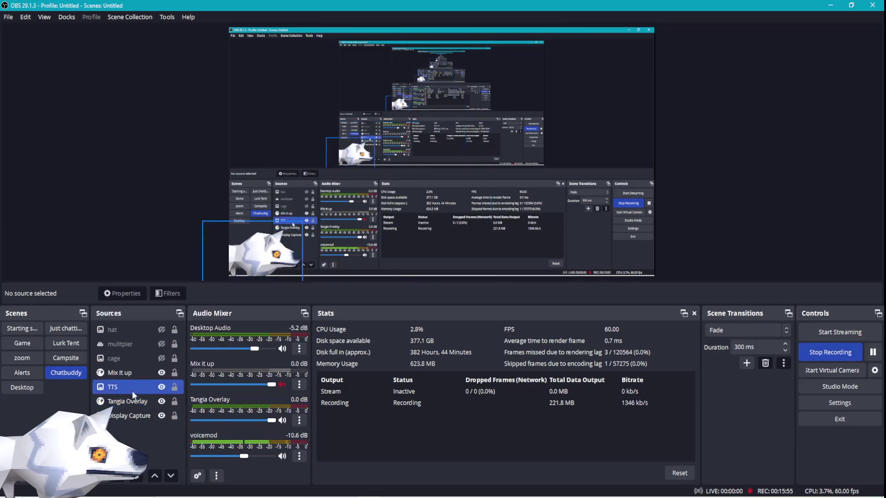
{"action": "left_click", "coordinate": [132, 391]}
{"action": "right_click", "coordinate": [134, 390]}
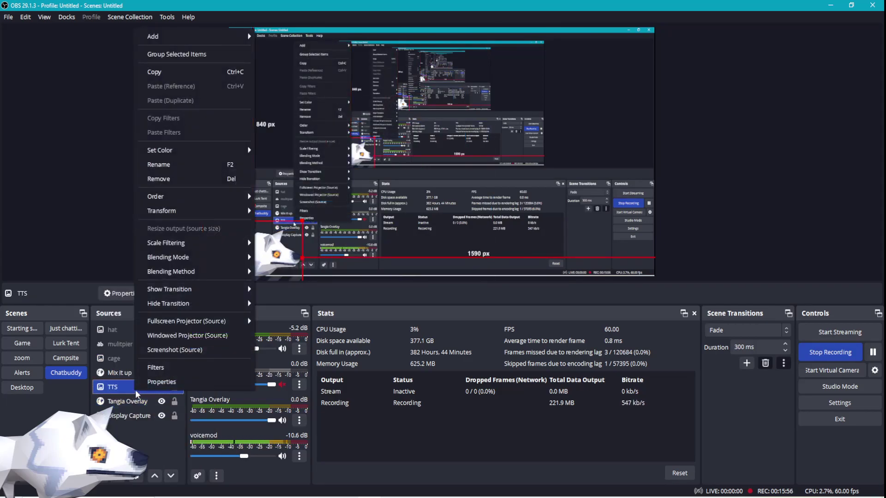
{"action": "left_click", "coordinate": [163, 382]}
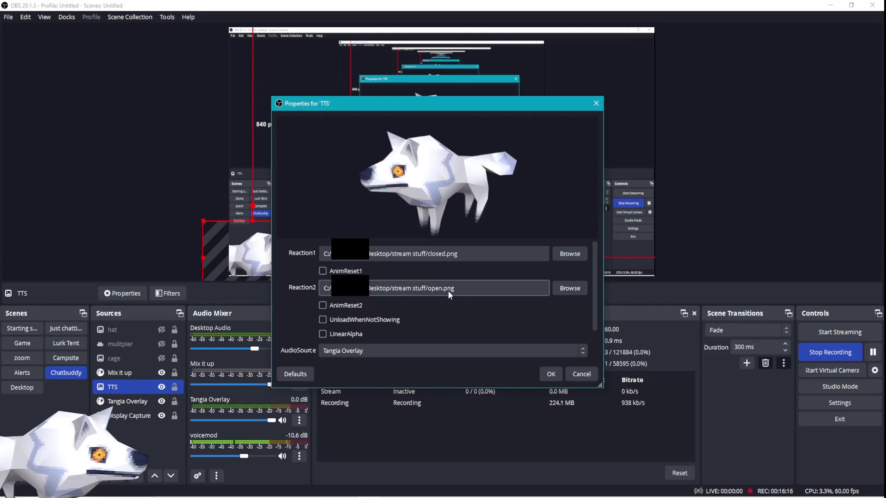
{"action": "scroll", "coordinate": [414, 302], "scroll_direction": "down", "scroll_amount": 2}
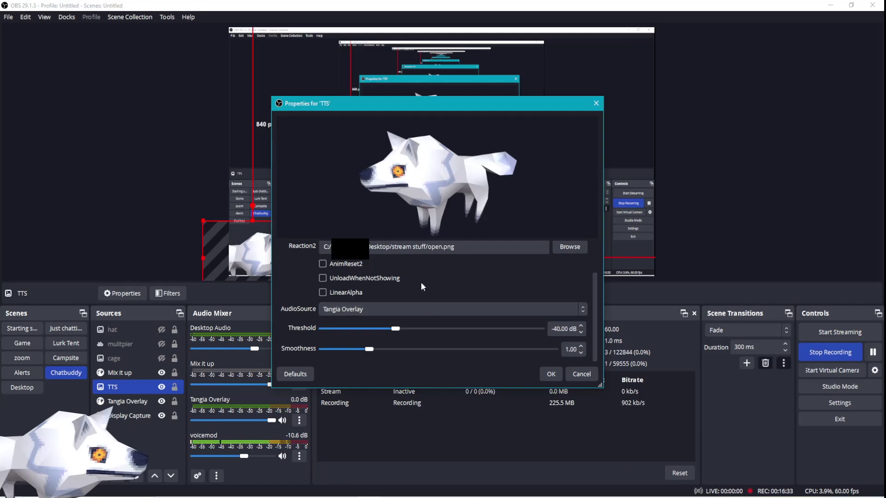
{"action": "scroll", "coordinate": [422, 283], "scroll_direction": "up", "scroll_amount": 2}
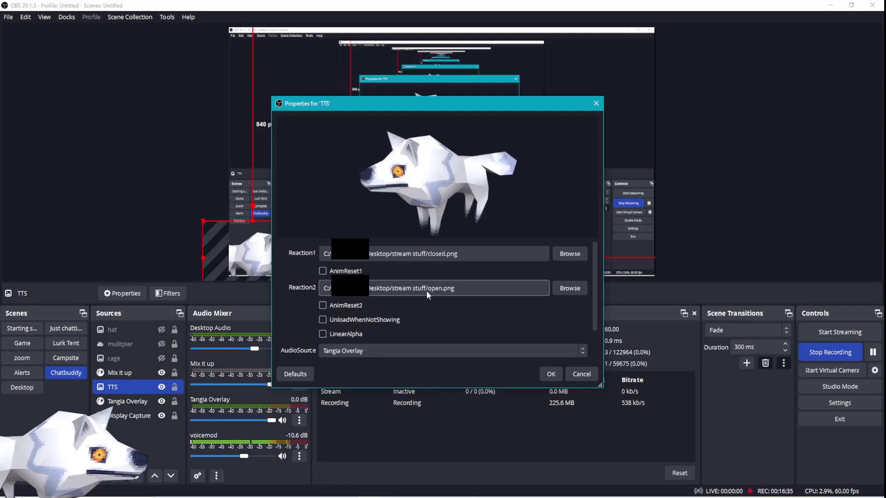
{"action": "scroll", "coordinate": [492, 314], "scroll_direction": "down", "scroll_amount": 3}
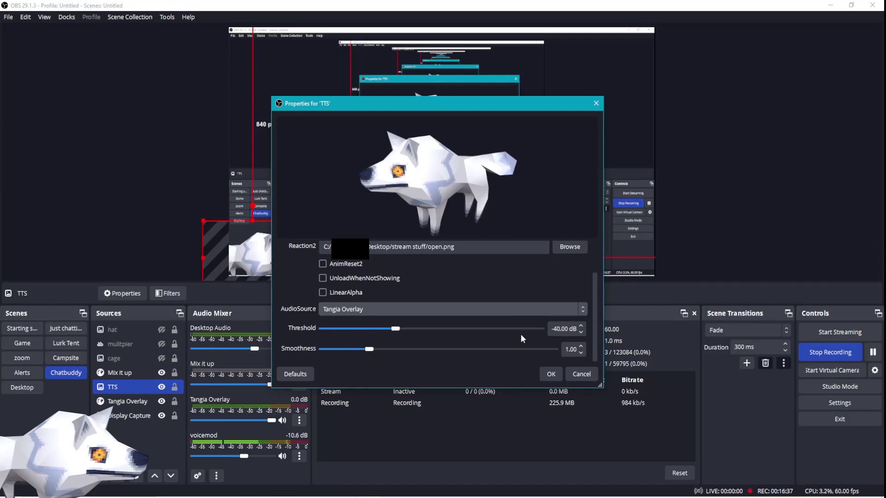
{"action": "left_click", "coordinate": [551, 374]}
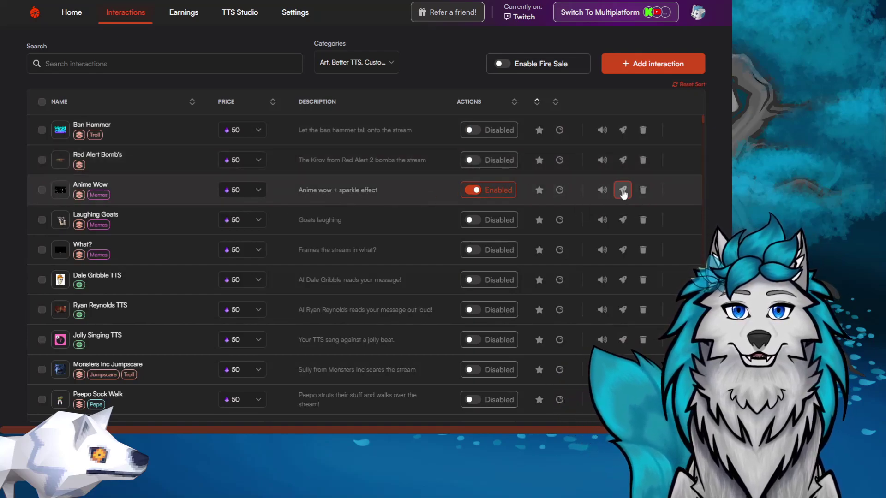
- Send one more Anime Wow test to the stream
{"action": "left_click", "coordinate": [623, 191]}
{"action": "left_click", "coordinate": [336, 265]}
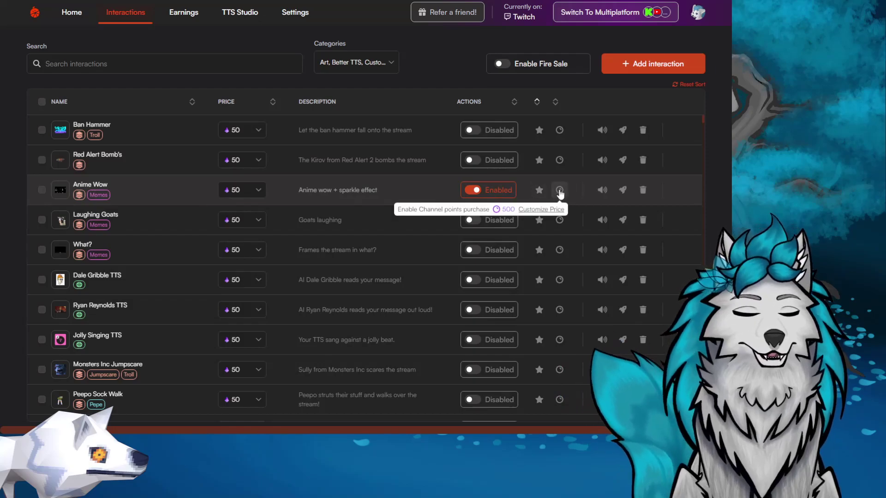
- Uncheck the Art, Custom, Dance, Media Share, Memes, Minecraft, Overlay, Pepe and Soundbites categories
{"action": "left_click", "coordinate": [392, 64]}
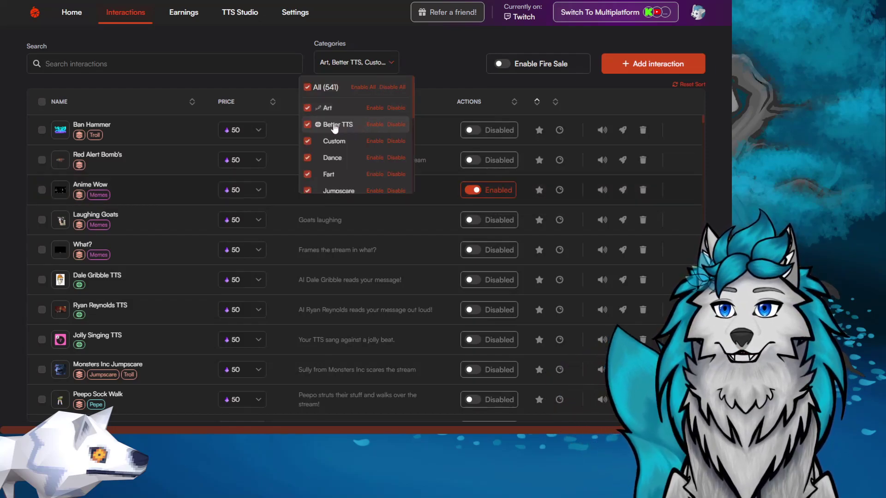
{"action": "left_click", "coordinate": [321, 110]}
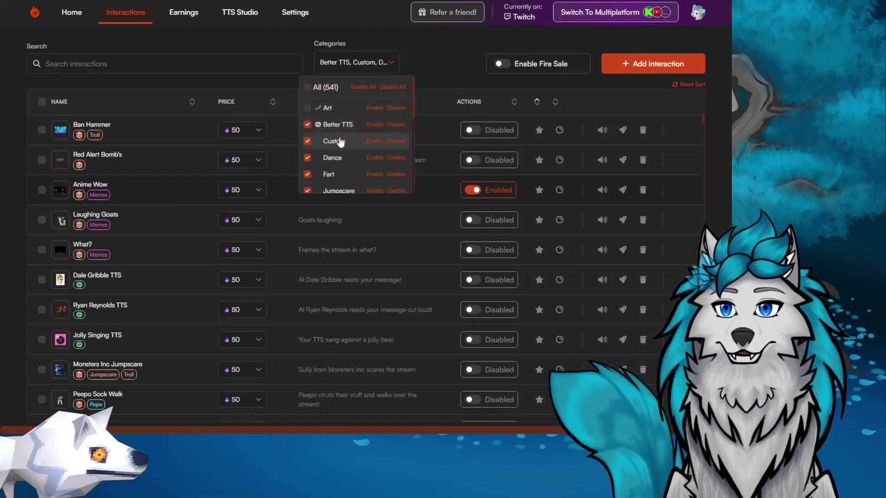
{"action": "left_click", "coordinate": [340, 142]}
{"action": "left_click", "coordinate": [342, 156]}
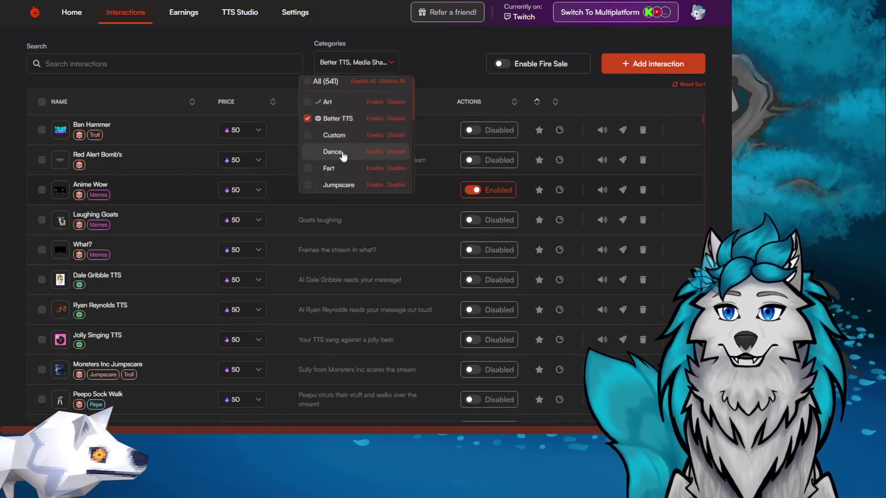
{"action": "scroll", "coordinate": [341, 148], "scroll_direction": "down", "scroll_amount": 5}
{"action": "scroll", "coordinate": [339, 143], "scroll_direction": "up", "scroll_amount": 3}
{"action": "scroll", "coordinate": [338, 134], "scroll_direction": "up", "scroll_amount": 1}
{"action": "left_click", "coordinate": [339, 110]}
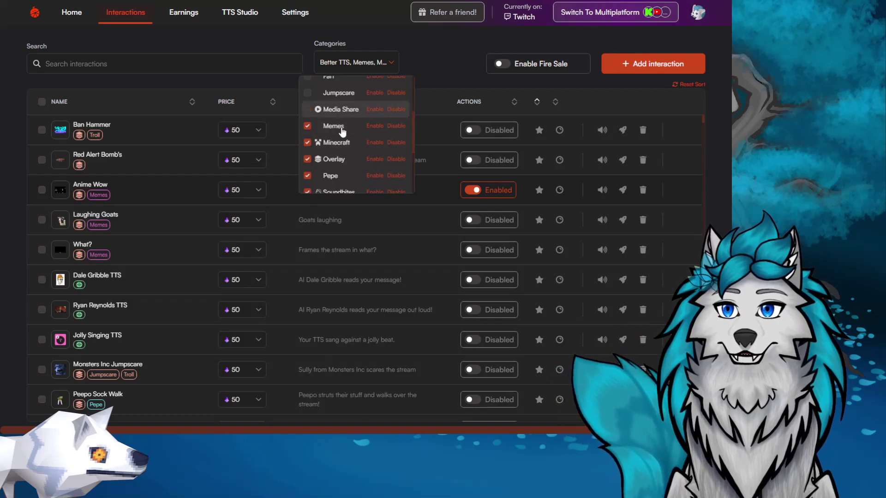
{"action": "left_click", "coordinate": [341, 127]}
{"action": "left_click", "coordinate": [342, 143]}
{"action": "left_click", "coordinate": [344, 161]}
{"action": "left_click", "coordinate": [342, 176]}
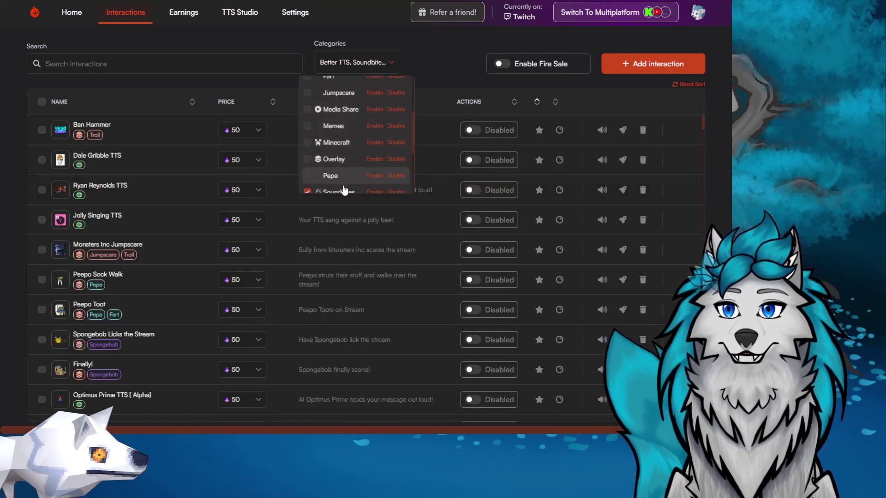
{"action": "left_click", "coordinate": [340, 190]}
- Uncheck T.I.T.S., Troll, Wholesome and tangia-cannon too, leaving only Better TTS
{"action": "scroll", "coordinate": [341, 175], "scroll_direction": "down", "scroll_amount": 3}
{"action": "left_click", "coordinate": [334, 132]}
{"action": "left_click", "coordinate": [343, 150]}
{"action": "left_click", "coordinate": [344, 166]}
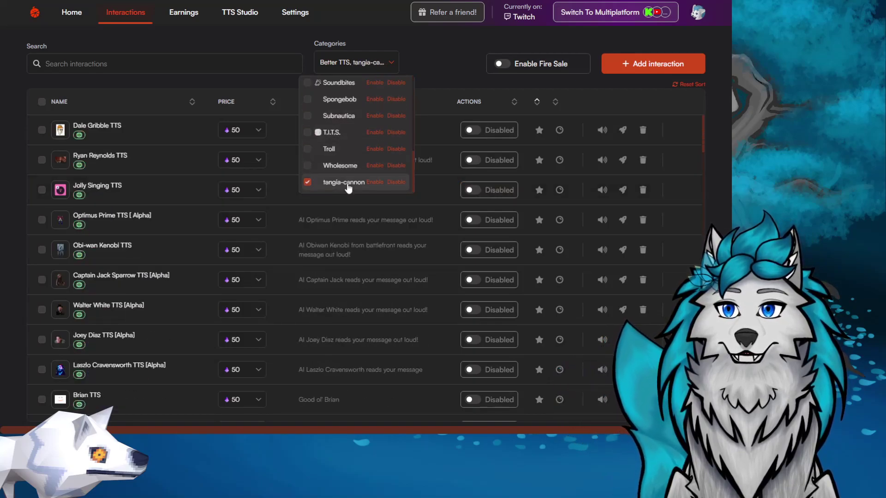
{"action": "left_click", "coordinate": [347, 182]}
{"action": "scroll", "coordinate": [350, 177], "scroll_direction": "down", "scroll_amount": 1}
{"action": "scroll", "coordinate": [351, 169], "scroll_direction": "up", "scroll_amount": 5}
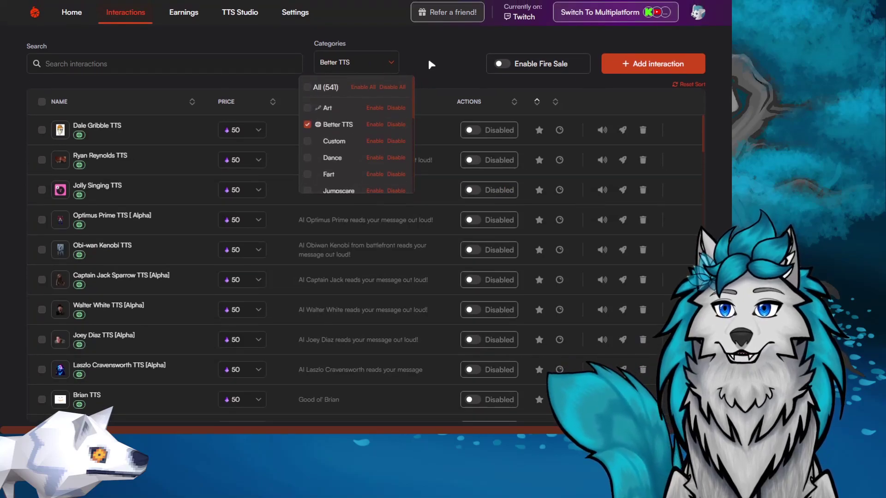
{"action": "left_click", "coordinate": [427, 68]}
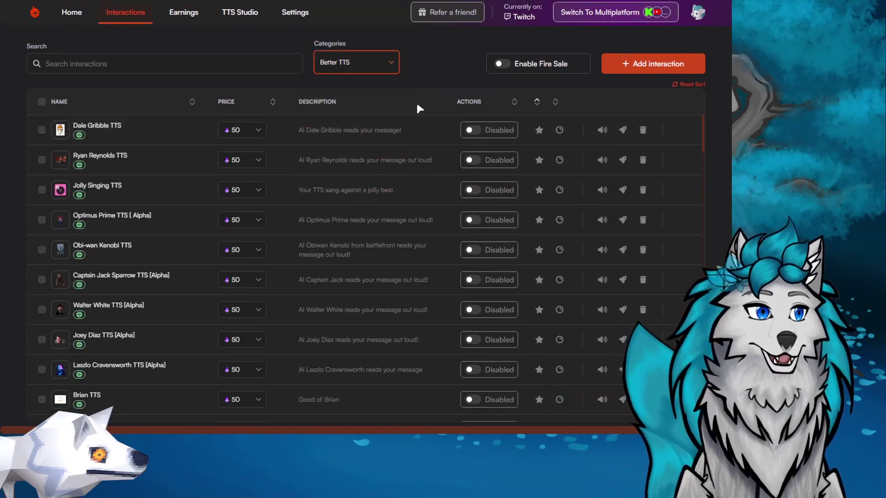
- Scroll through the Better TTS voices to find the TF2 Spy, Sniper and Scout voices
{"action": "scroll", "coordinate": [331, 253], "scroll_direction": "down", "scroll_amount": 1}
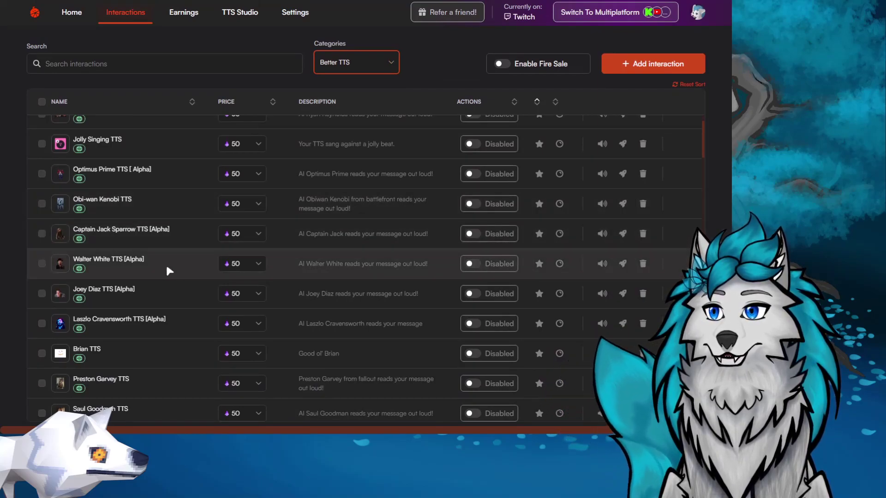
{"action": "scroll", "coordinate": [166, 266], "scroll_direction": "down", "scroll_amount": 2}
{"action": "scroll", "coordinate": [168, 269], "scroll_direction": "down", "scroll_amount": 1}
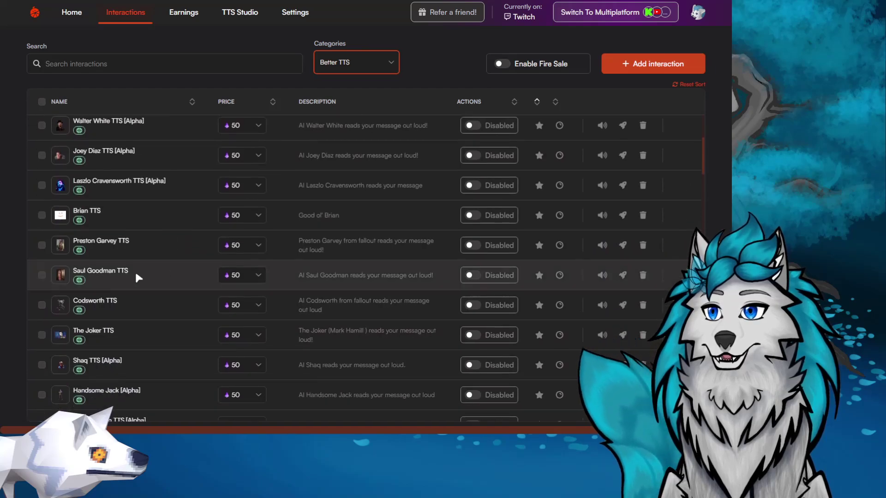
{"action": "scroll", "coordinate": [167, 275], "scroll_direction": "down", "scroll_amount": 6}
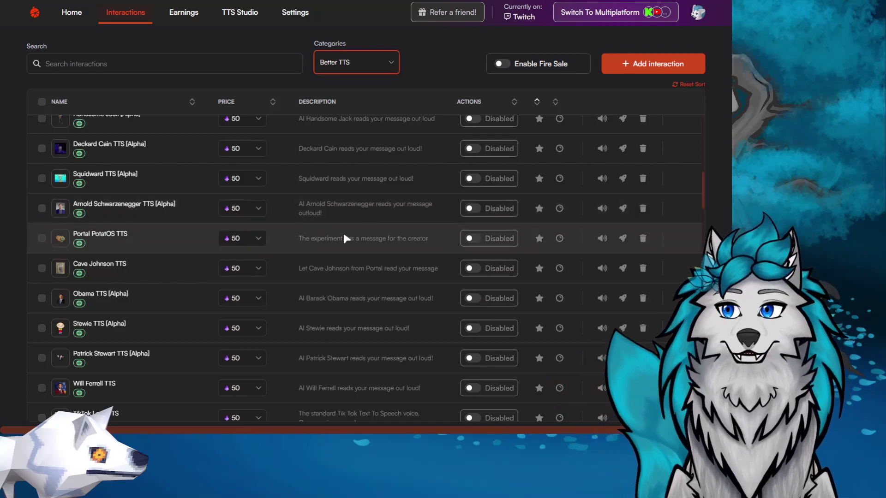
{"action": "scroll", "coordinate": [342, 231], "scroll_direction": "down", "scroll_amount": 15}
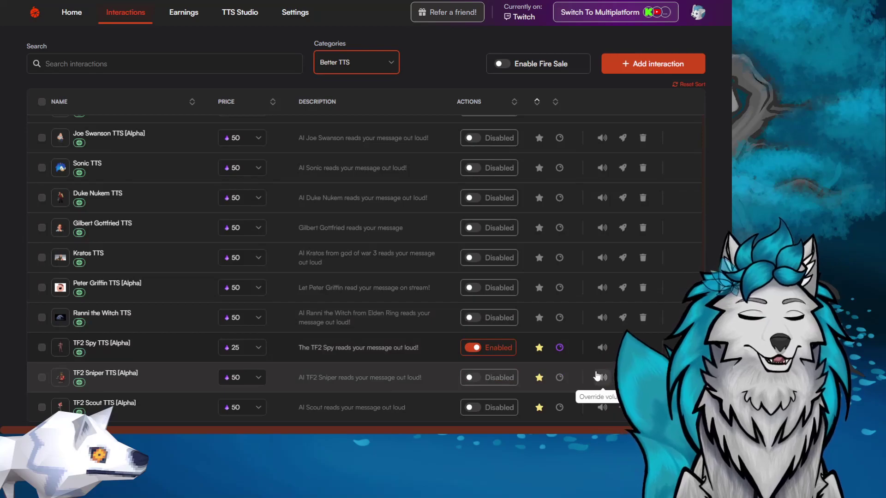
{"action": "scroll", "coordinate": [461, 184], "scroll_direction": "down", "scroll_amount": 4}
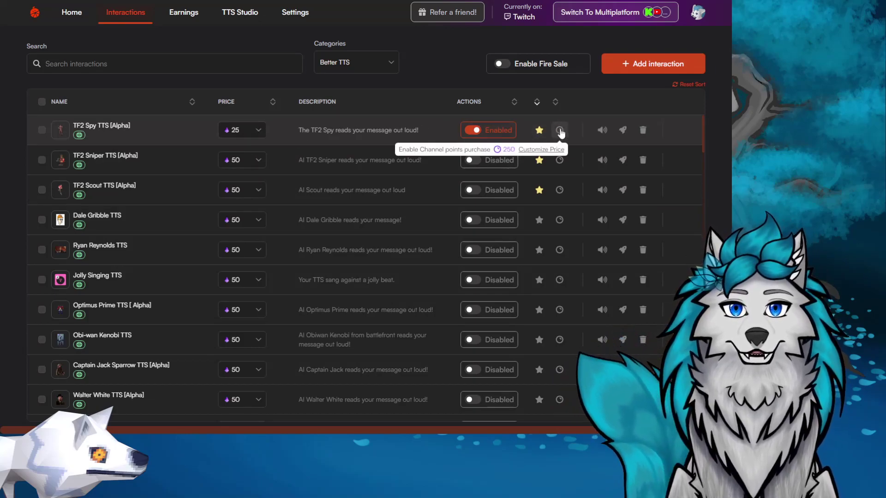
- Enable channel points for TF2 Spy TTS [Alpha] with the x10 price multiplier
{"action": "left_click", "coordinate": [561, 132]}
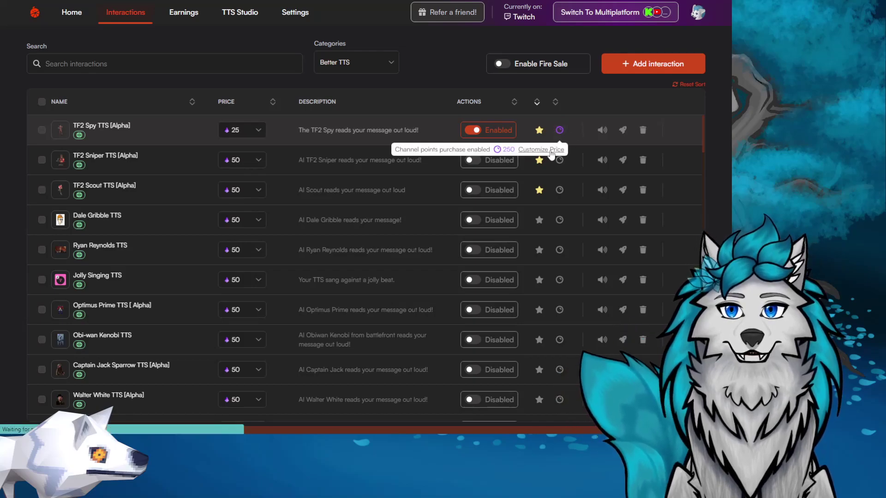
{"action": "left_click", "coordinate": [551, 150]}
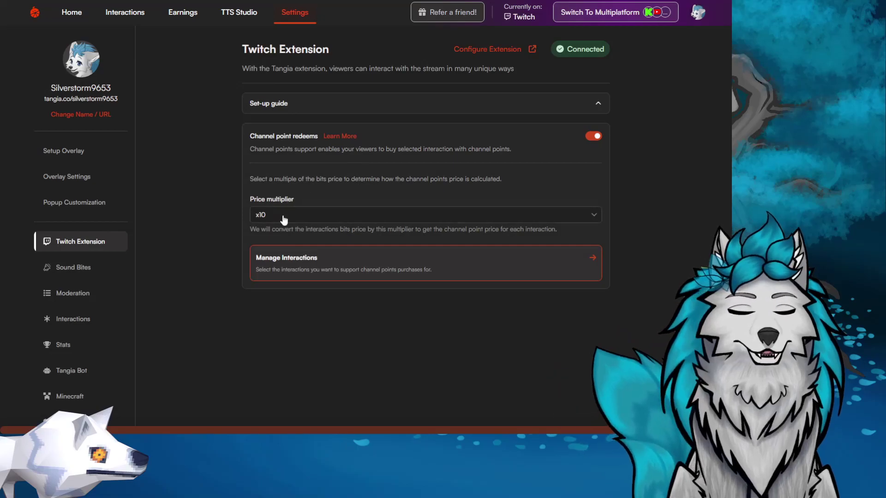
{"action": "left_click", "coordinate": [301, 217]}
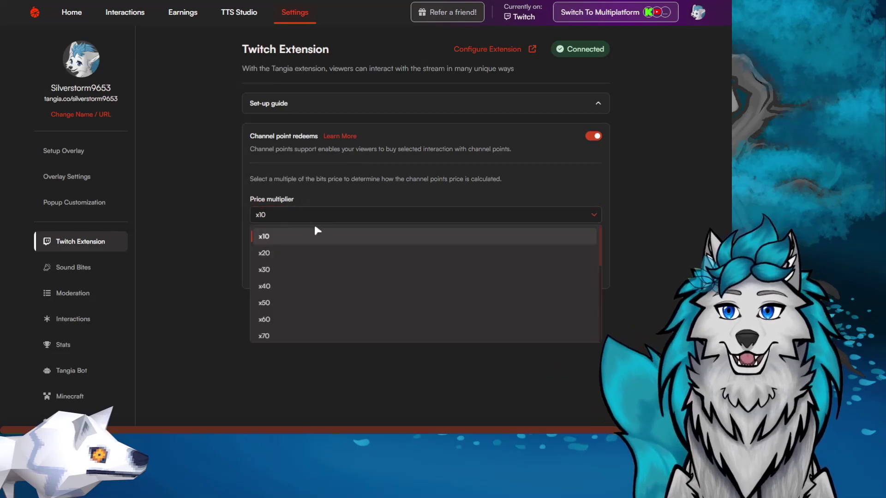
{"action": "left_click", "coordinate": [350, 219]}
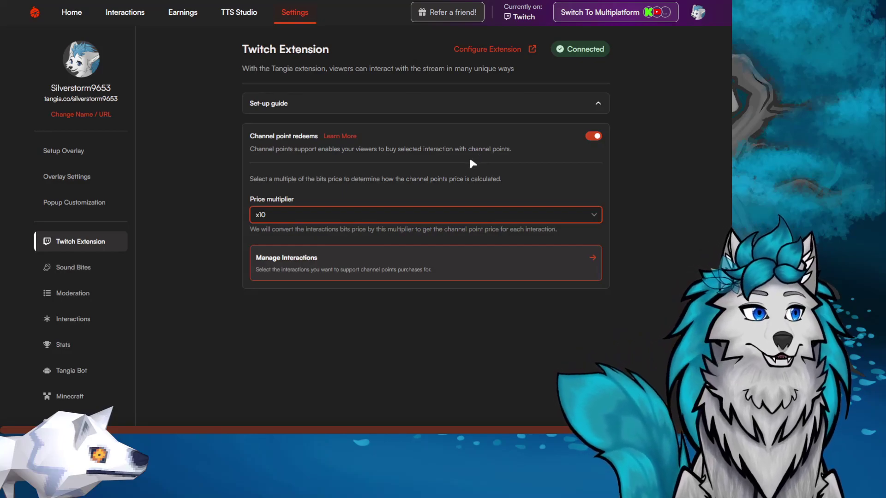
{"action": "left_click", "coordinate": [125, 12]}
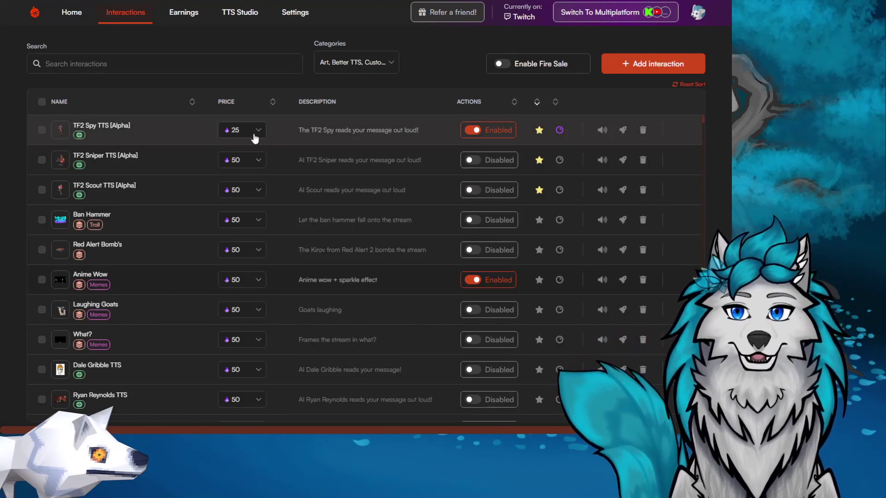
- Keep the TF2 Spy TTS price at 25 and bring the stream chat window on screen
{"action": "left_click", "coordinate": [259, 132]}
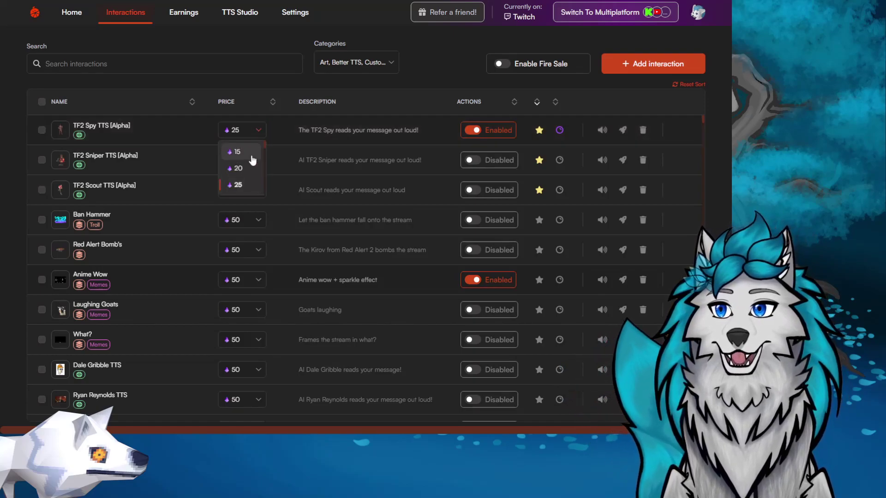
{"action": "left_click", "coordinate": [279, 133]}
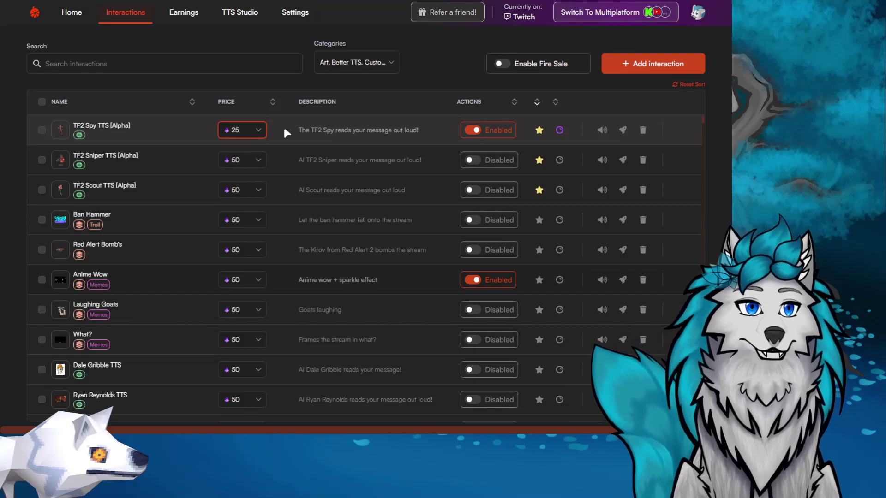
{"action": "mouse_move", "coordinate": [564, 133]}
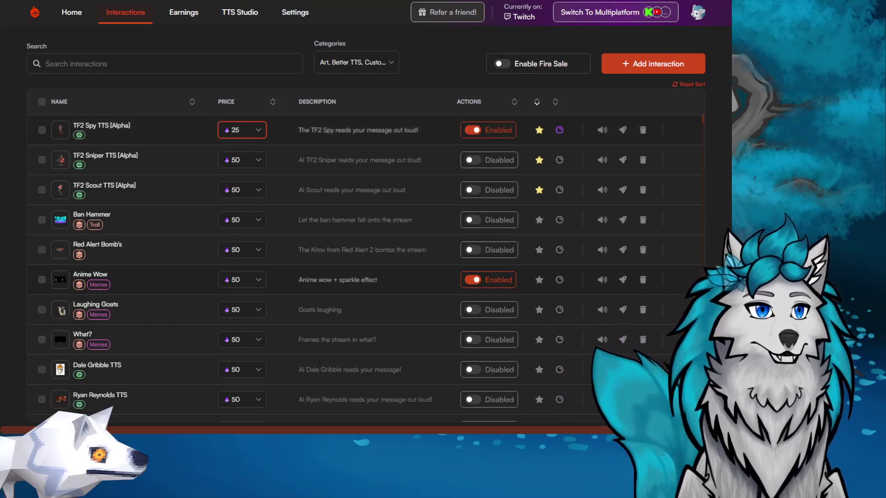
{"action": "left_click_drag", "start_coordinate": [775, 88], "coordinate": [608, 0]}
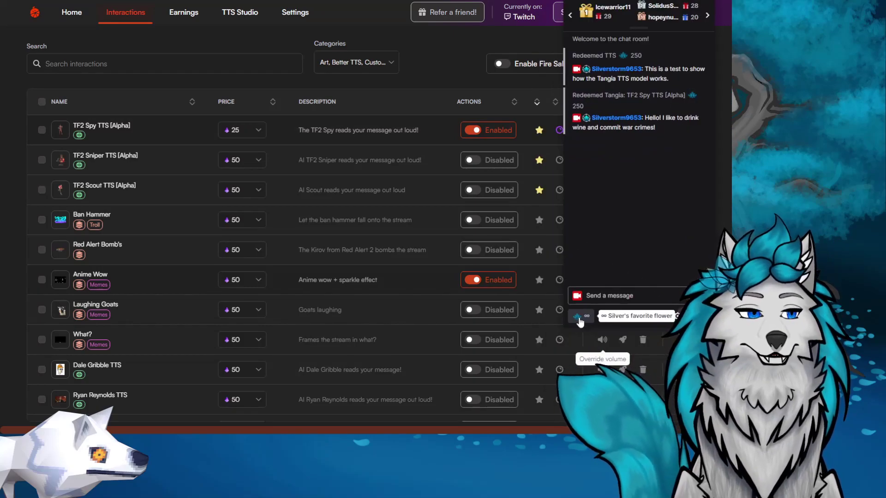
- Look over the channel rewards panel and select the earlier wine and war crimes message in chat
{"action": "left_click", "coordinate": [580, 322]}
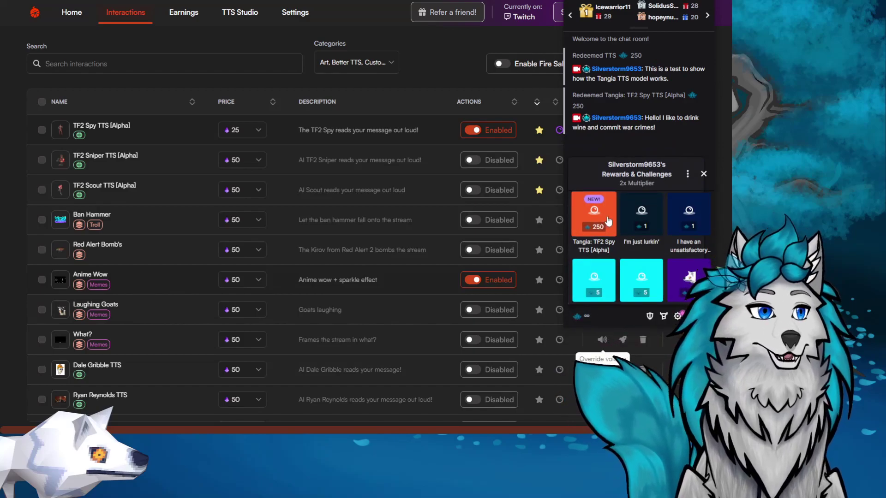
{"action": "left_click", "coordinate": [612, 222]}
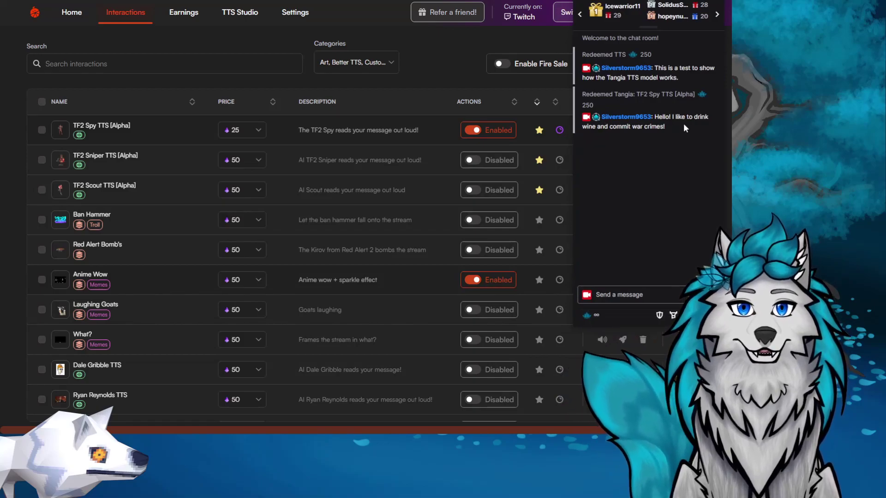
{"action": "left_click_drag", "start_coordinate": [669, 132], "coordinate": [655, 118]}
{"action": "key", "text": "ctrl+c"}
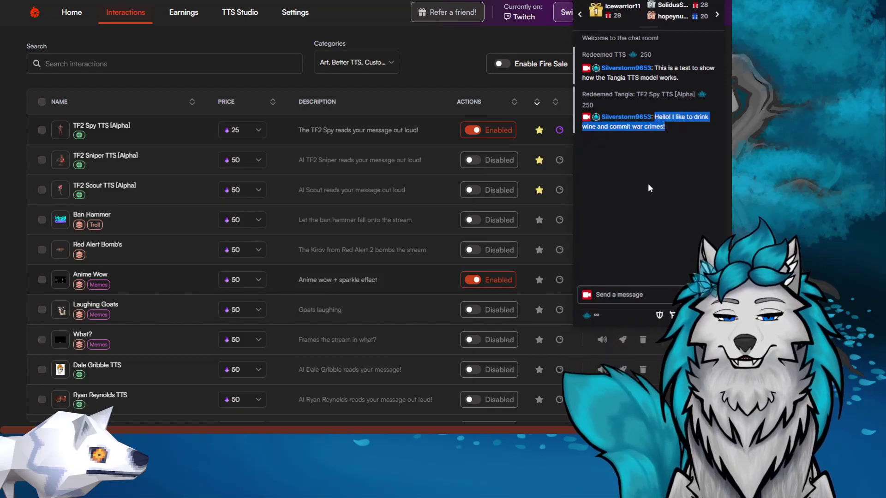
{"action": "left_click", "coordinate": [649, 141]}
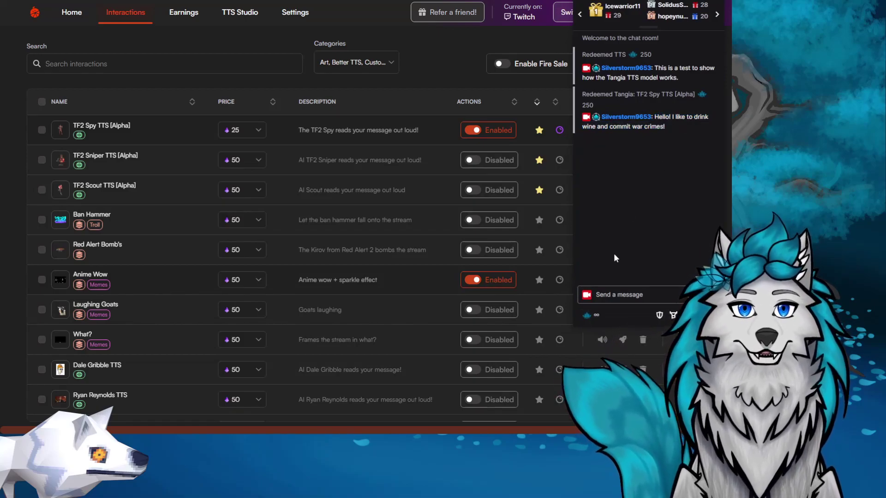
- Redeem Tangia: TF2 Spy TTS [Alpha] again with the pasted wine message, then shift the chat window right
{"action": "left_click", "coordinate": [587, 315]}
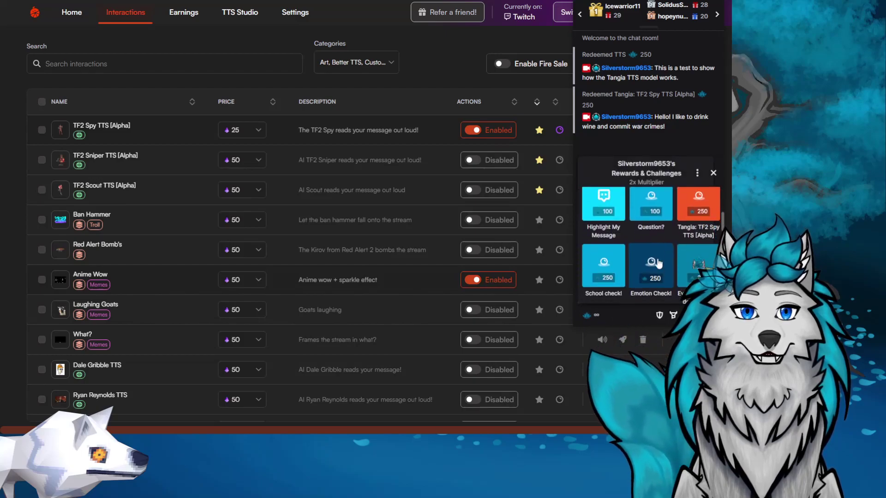
{"action": "left_click", "coordinate": [698, 206]}
{"action": "key", "text": "ctrl+v"}
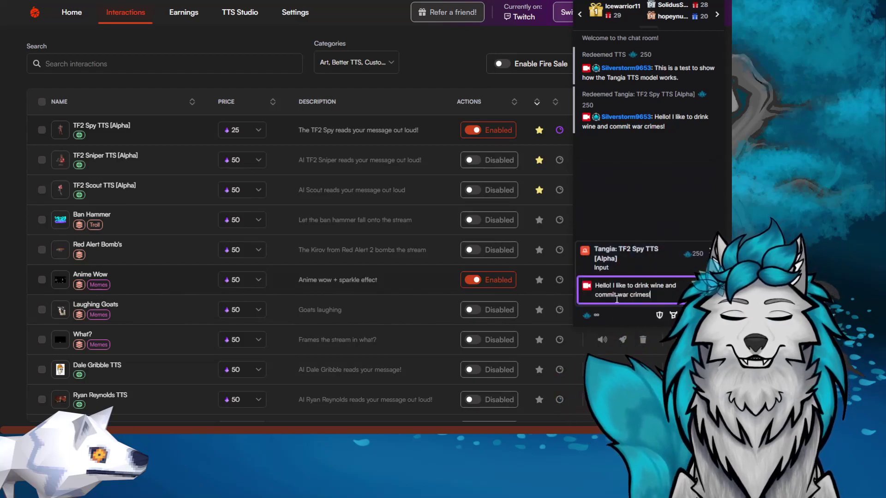
{"action": "key", "text": "Return"}
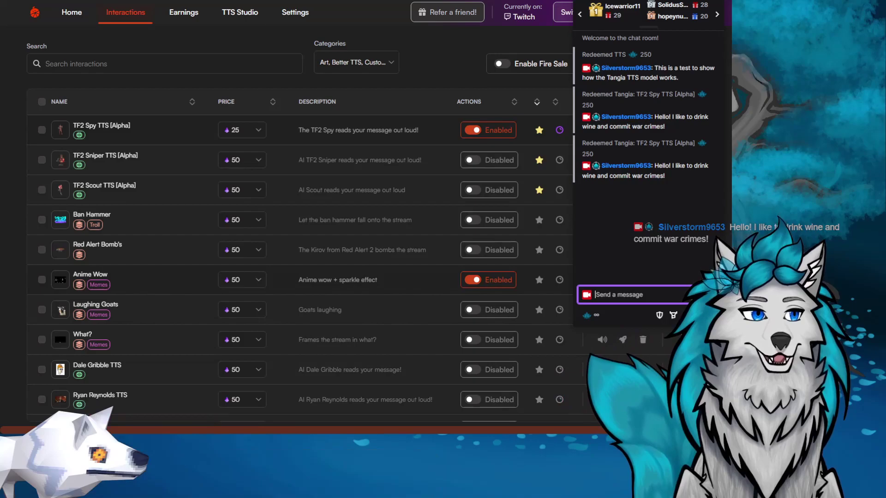
{"action": "mouse_move", "coordinate": [621, 4]}
{"action": "left_mouse_down"}
{"action": "mouse_move", "coordinate": [790, 45]}
{"action": "mouse_move", "coordinate": [744, 54]}
{"action": "mouse_move", "coordinate": [633, 12]}
{"action": "mouse_move", "coordinate": [620, 18]}
{"action": "left_mouse_up"}
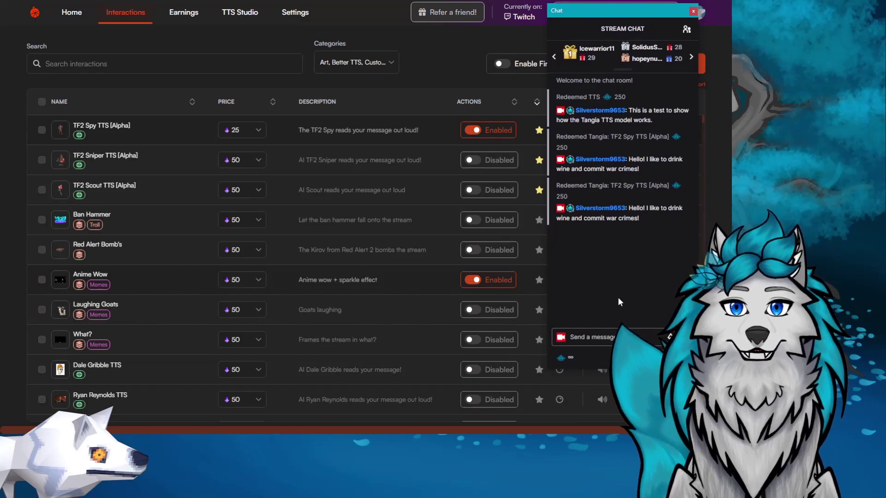
- Open the channel rewards list from chat and scroll through the available rewards
{"action": "left_click", "coordinate": [566, 359]}
{"action": "scroll", "coordinate": [625, 296], "scroll_direction": "down", "scroll_amount": 3}
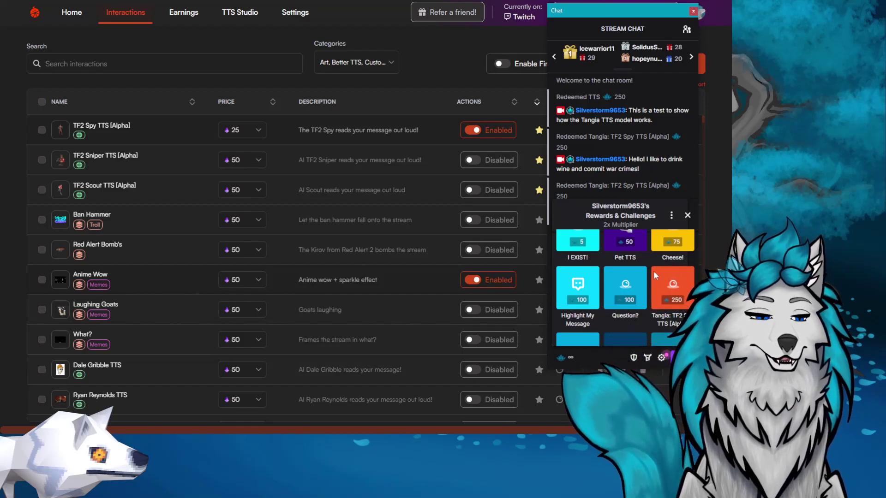
{"action": "scroll", "coordinate": [677, 274], "scroll_direction": "down", "scroll_amount": 1}
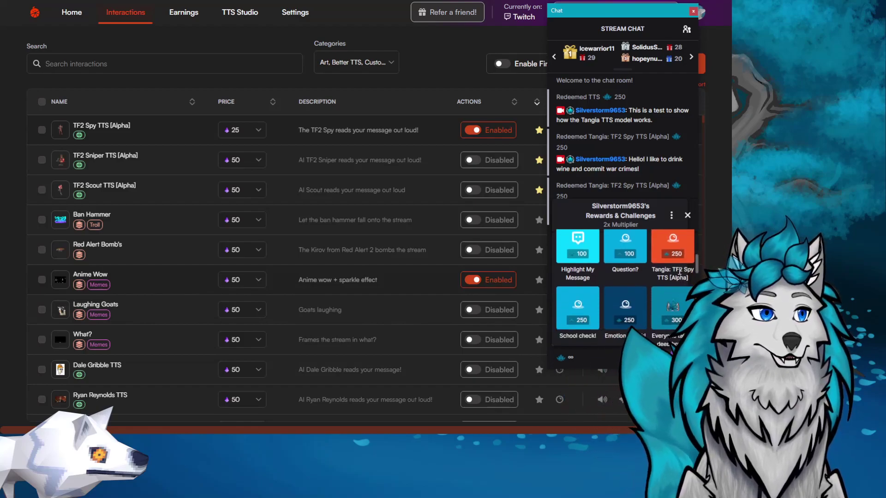
{"action": "scroll", "coordinate": [678, 267], "scroll_direction": "up", "scroll_amount": 2}
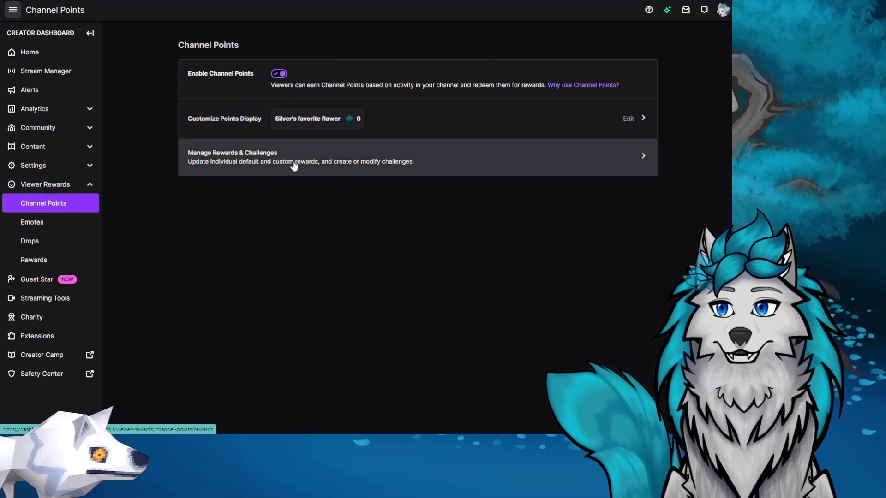
- Open Manage Rewards & Challenges and start editing the Tangia: TF2 Spy TTS [Alpha] reward
{"action": "left_click", "coordinate": [294, 166]}
{"action": "scroll", "coordinate": [428, 146], "scroll_direction": "down", "scroll_amount": 5}
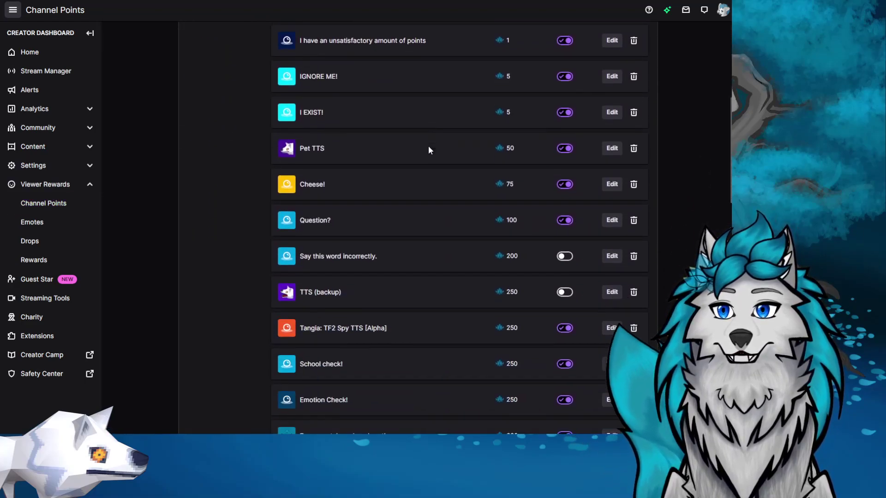
{"action": "scroll", "coordinate": [428, 146], "scroll_direction": "down", "scroll_amount": 3}
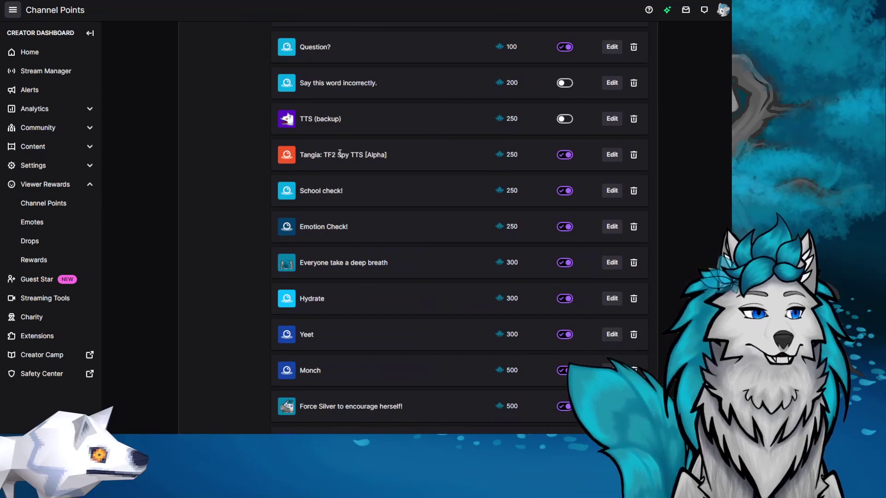
{"action": "left_click", "coordinate": [606, 158]}
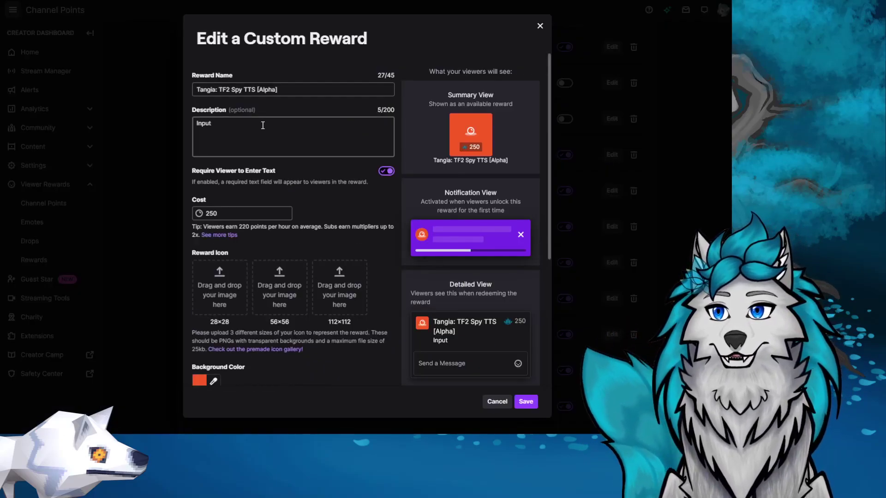
- Replace the reward name with 'TTS' and the 'Input' description with 'What shall the arbiter of chat say?'
{"action": "triple_click", "coordinate": [296, 92]}
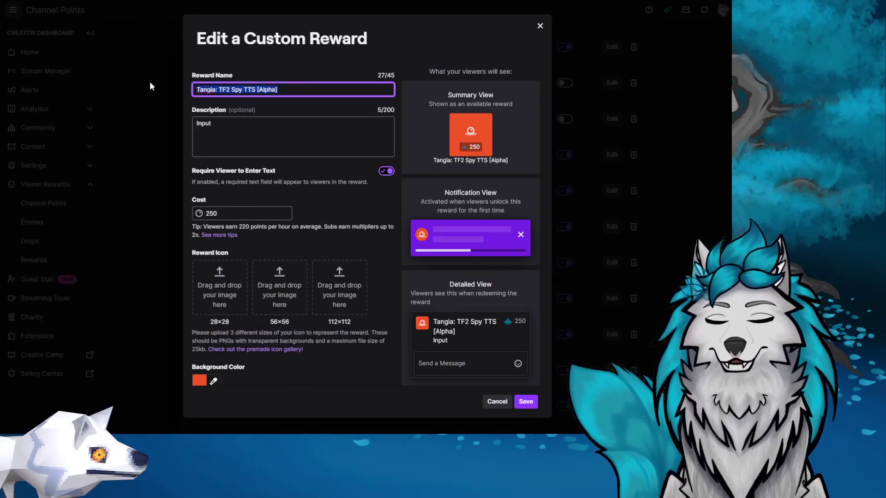
{"action": "key", "text": "BackSpace"}
{"action": "type", "text": "TTS"}
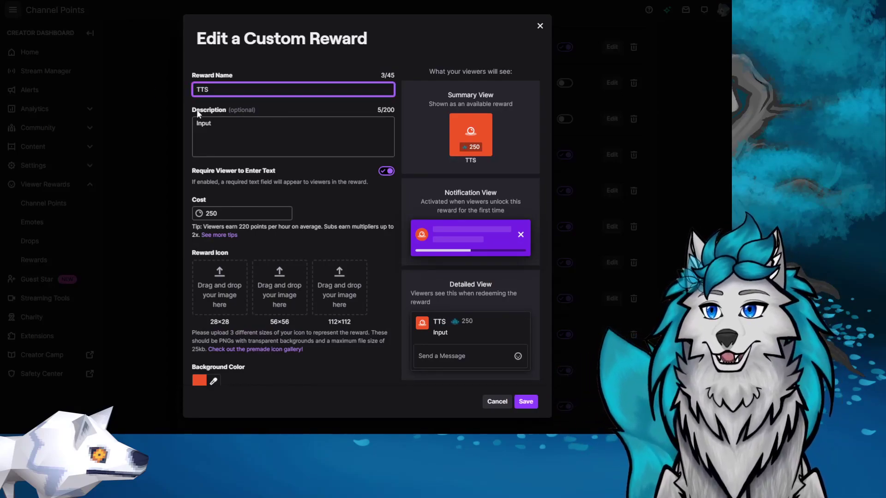
{"action": "left_click_drag", "start_coordinate": [247, 123], "coordinate": [162, 121]}
{"action": "key", "text": "BackSpace"}
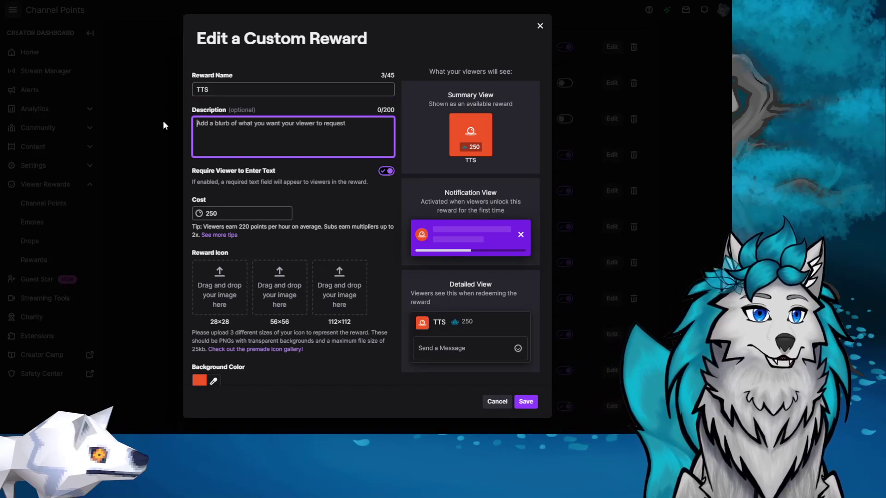
{"action": "type", "text": "What shall the arbiter of chat say?"}
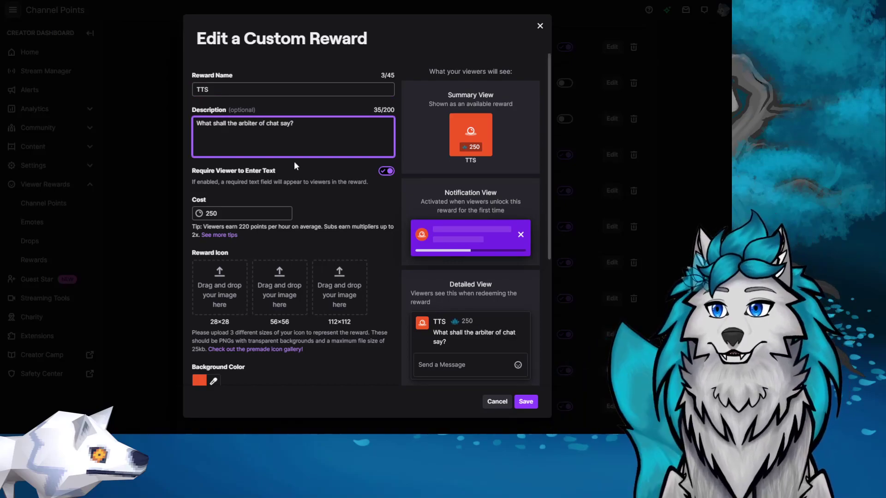
{"action": "scroll", "coordinate": [259, 222], "scroll_direction": "down", "scroll_amount": 1}
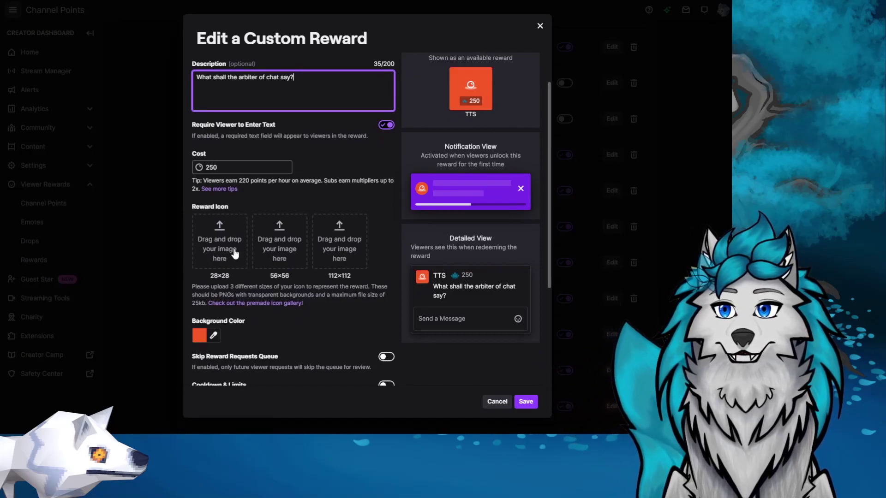
- Upload the white wolf image as the reward icon
{"action": "left_click", "coordinate": [196, 252]}
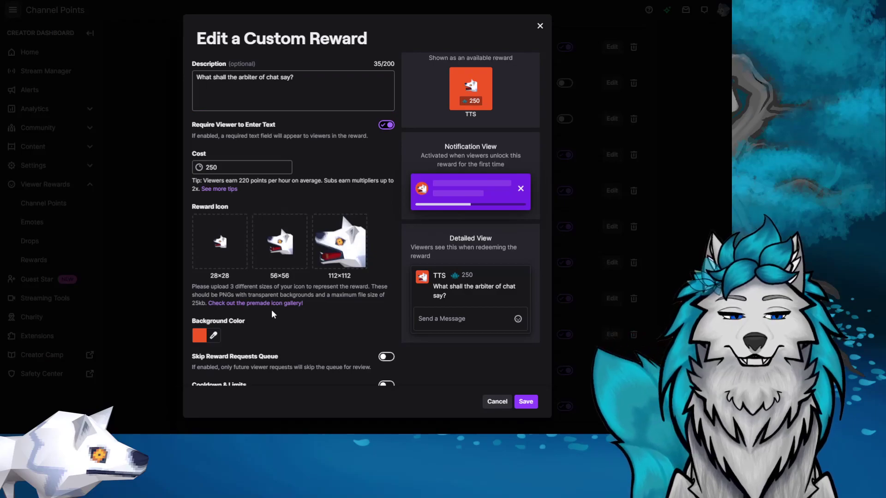
{"action": "left_click", "coordinate": [215, 338]}
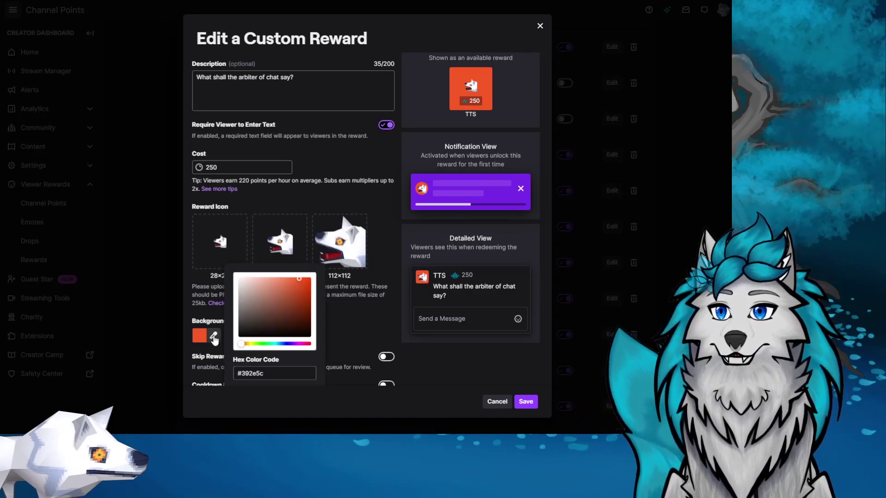
{"action": "left_click", "coordinate": [359, 319]}
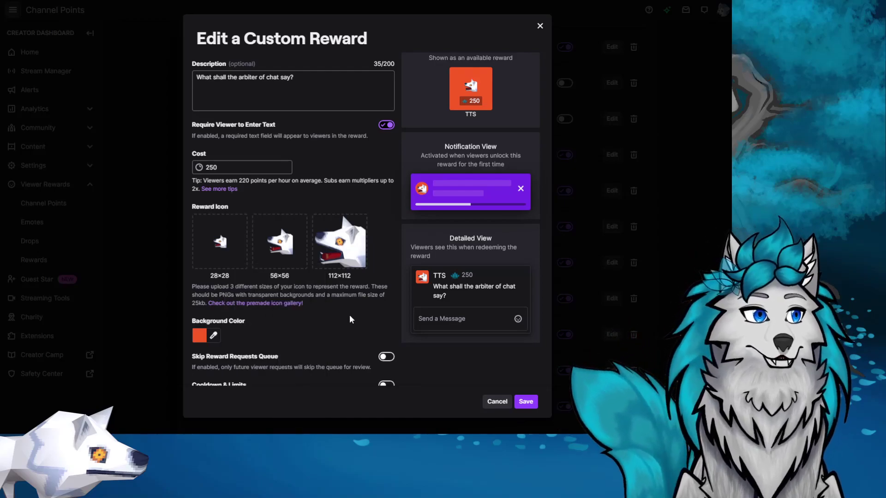
- Set the reward background colour to purple #5C16C5 and save the TTS reward
{"action": "left_click", "coordinate": [216, 335]}
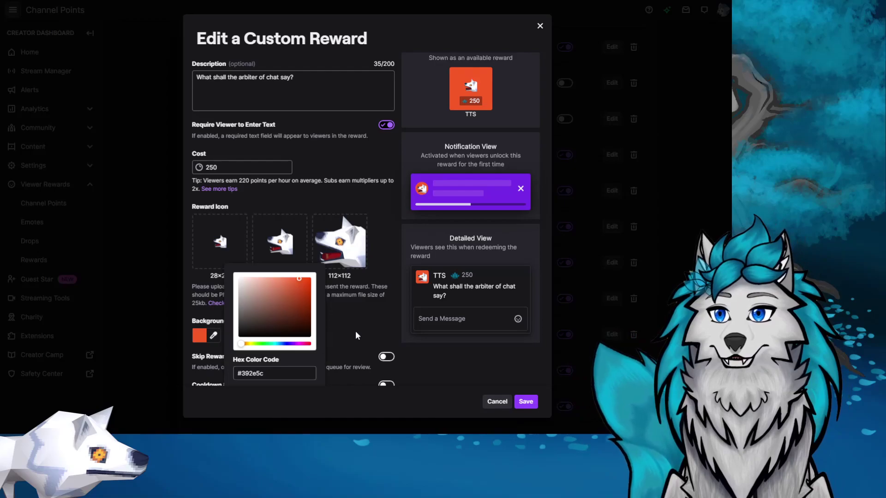
{"action": "triple_click", "coordinate": [291, 373]}
{"action": "type", "text": "#5C16C5"}
{"action": "scroll", "coordinate": [291, 323], "scroll_direction": "down", "scroll_amount": 2}
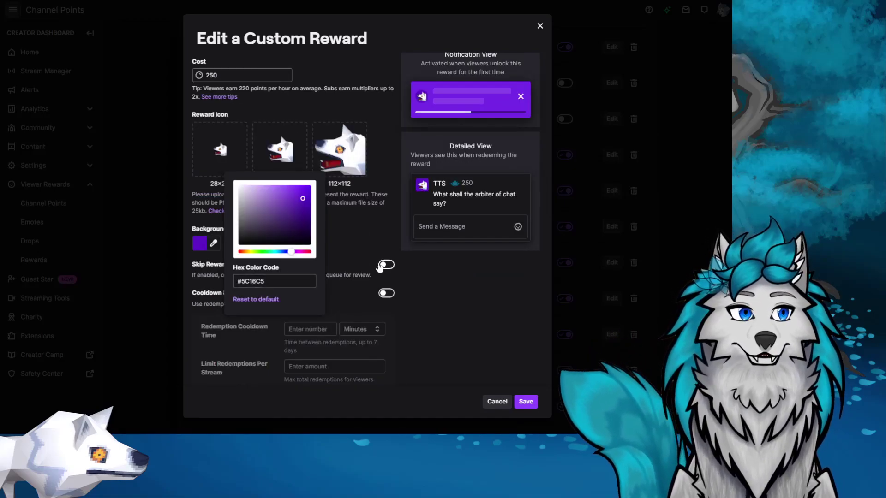
{"action": "left_click", "coordinate": [351, 238]}
{"action": "scroll", "coordinate": [350, 237], "scroll_direction": "up", "scroll_amount": 3}
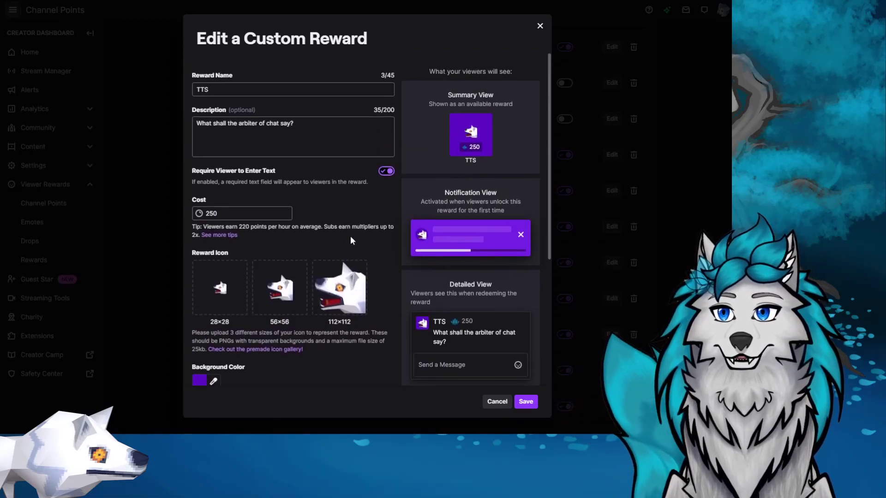
{"action": "scroll", "coordinate": [437, 347], "scroll_direction": "down", "scroll_amount": 1}
{"action": "left_click", "coordinate": [526, 401]}
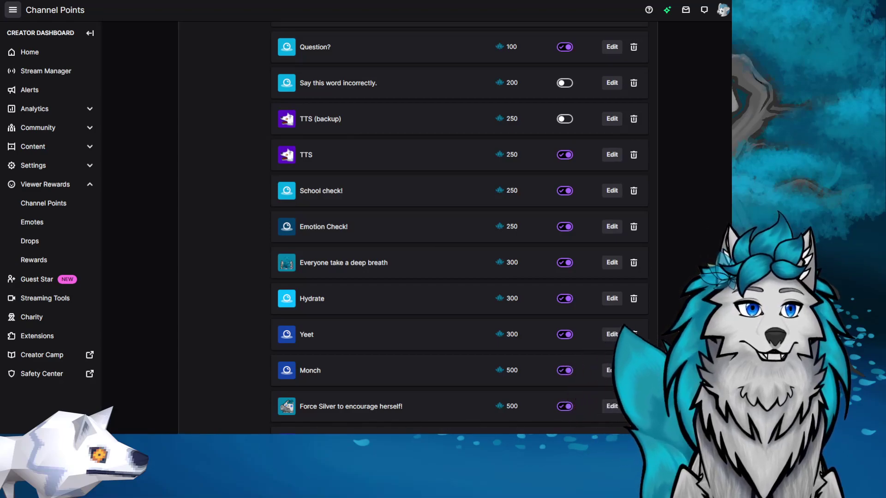
- Redeem the TTS reward from stream chat with 'I am here! and I am ready to play!'
{"action": "key", "text": "alt+Tab"}
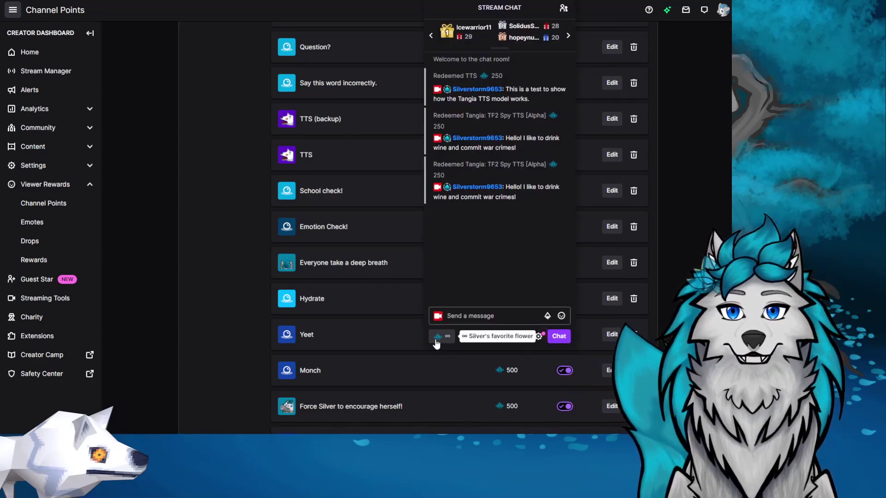
{"action": "left_click", "coordinate": [437, 339]}
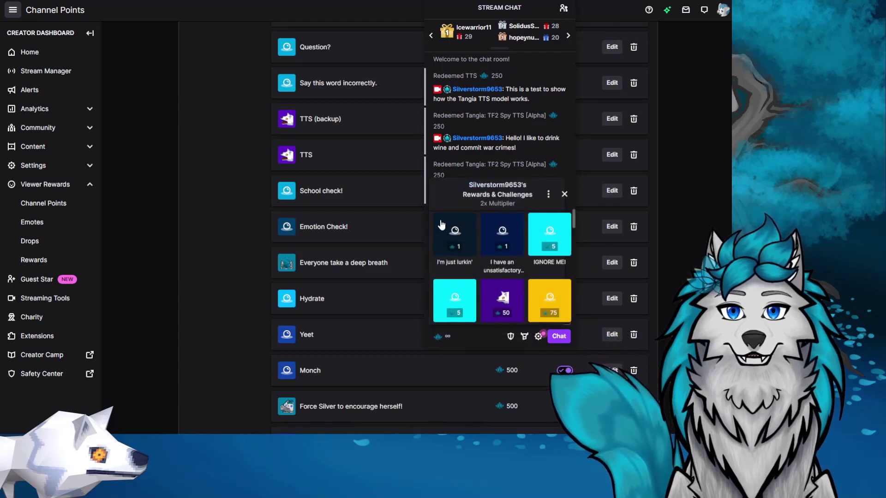
{"action": "scroll", "coordinate": [511, 237], "scroll_direction": "down", "scroll_amount": 3}
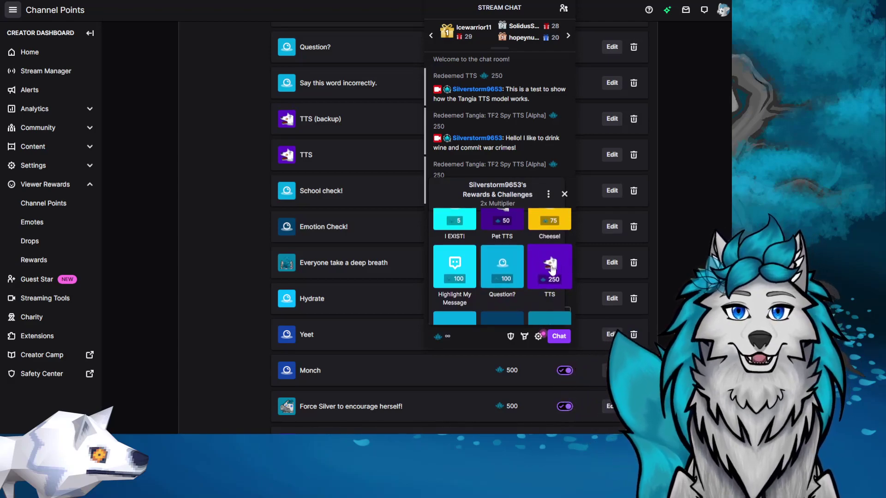
{"action": "left_click", "coordinate": [469, 312]}
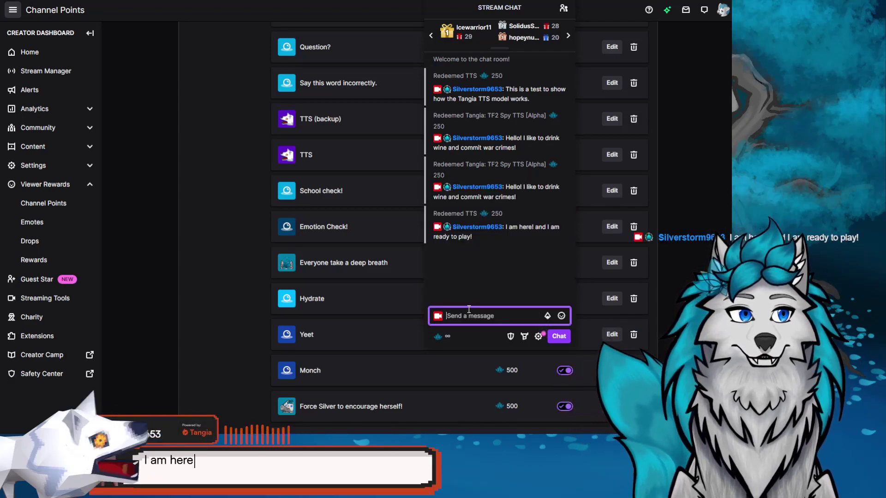